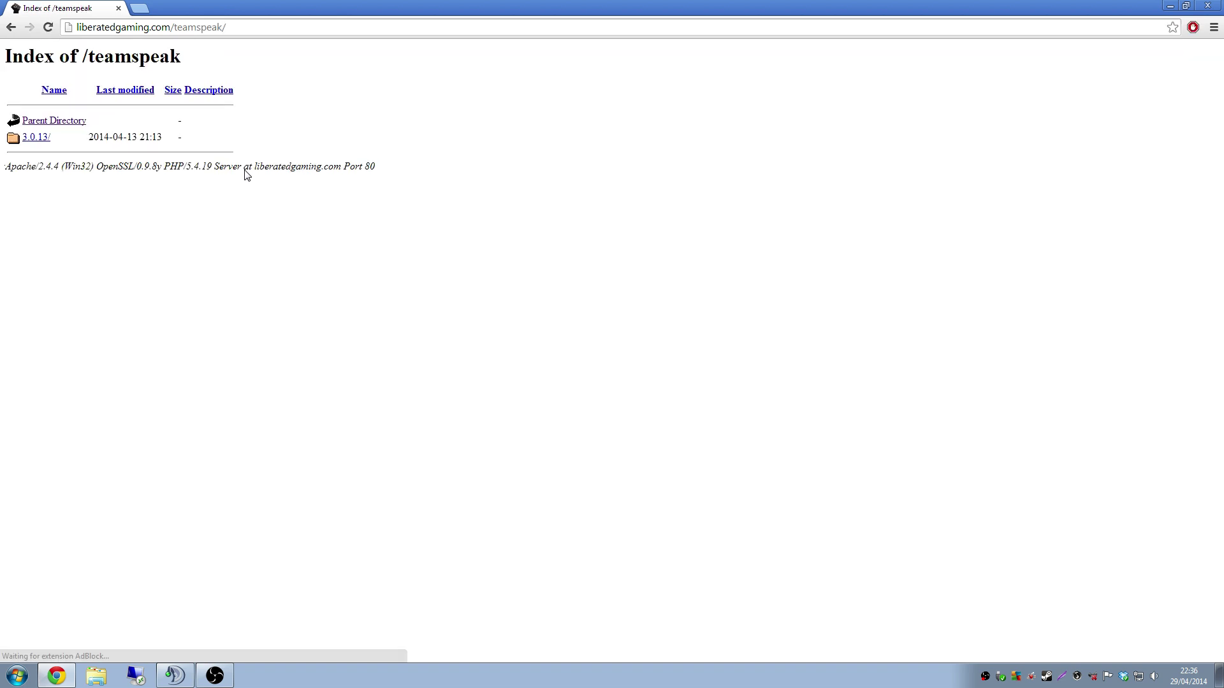
# Download the 31M TeamSpeak 3 client installer from the 3.0.13 directory and run it
pyautogui.click(38, 138)
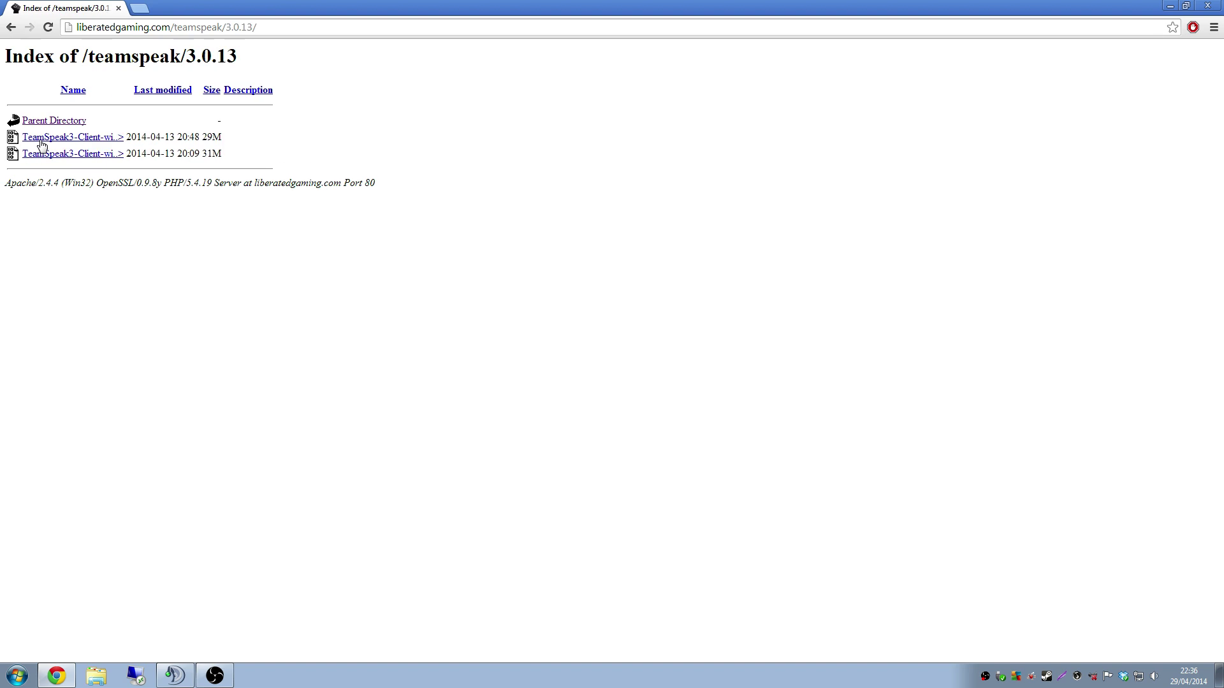
pyautogui.click(98, 156)
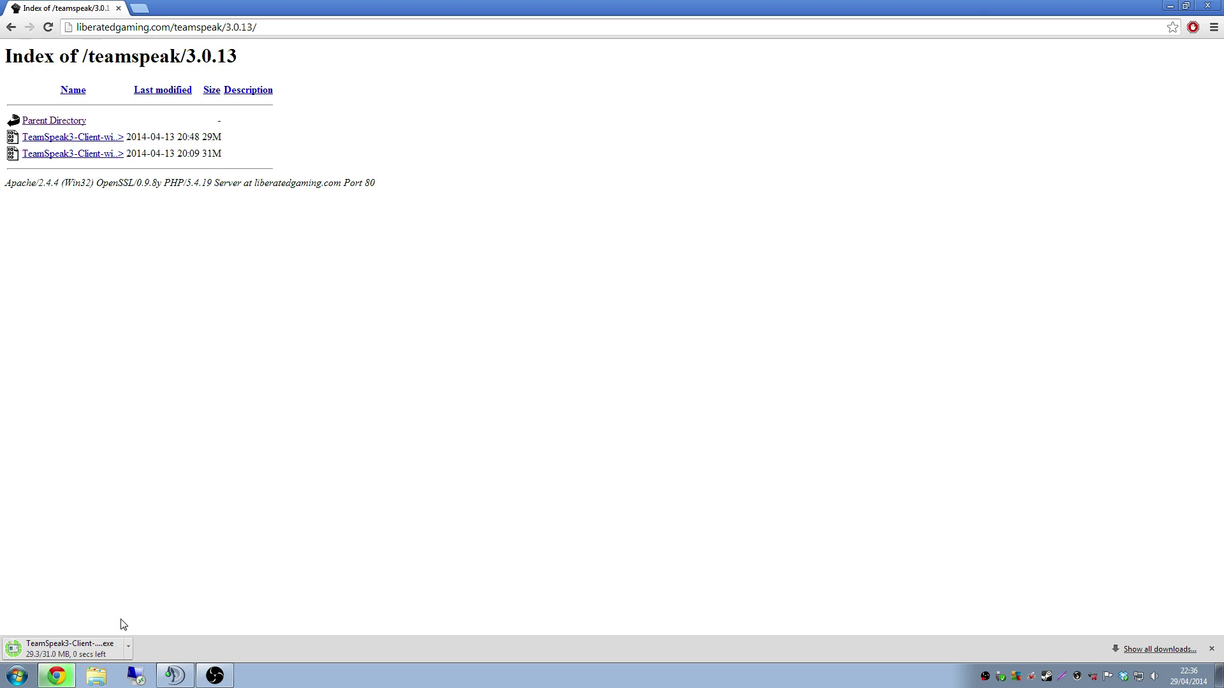
pyautogui.click(106, 647)
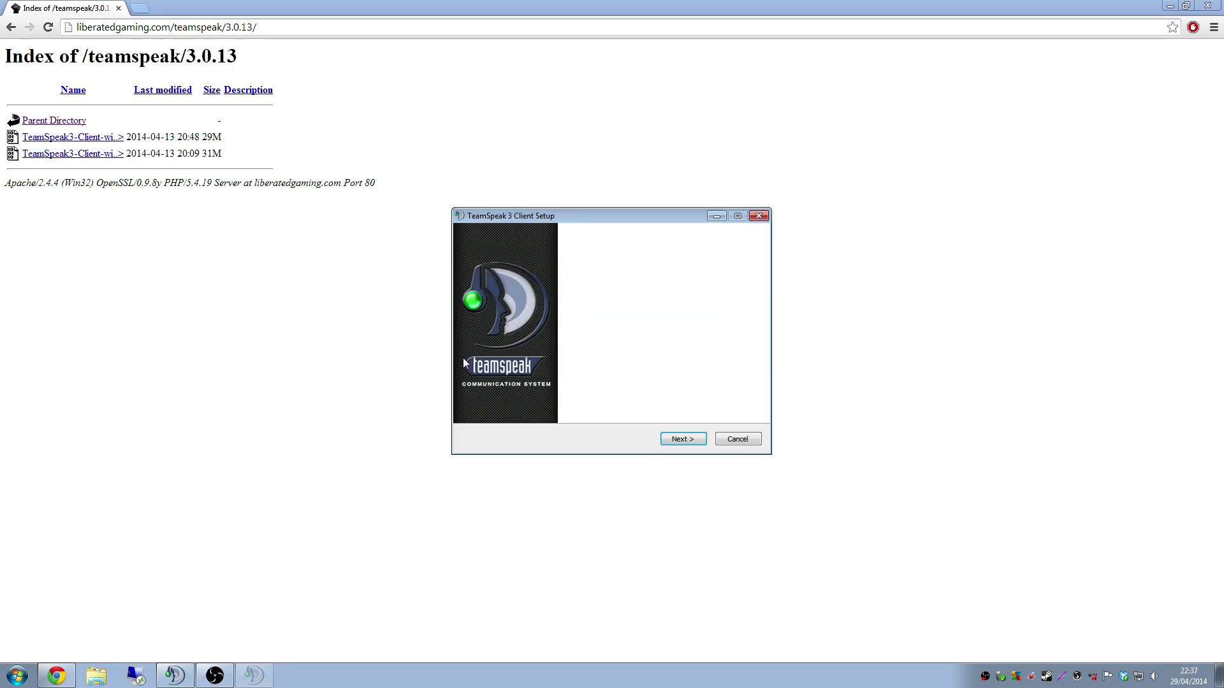
# Accept the TeamSpeak 3 Client license agreement and choose to install for anyone using this computer
pyautogui.click(678, 442)
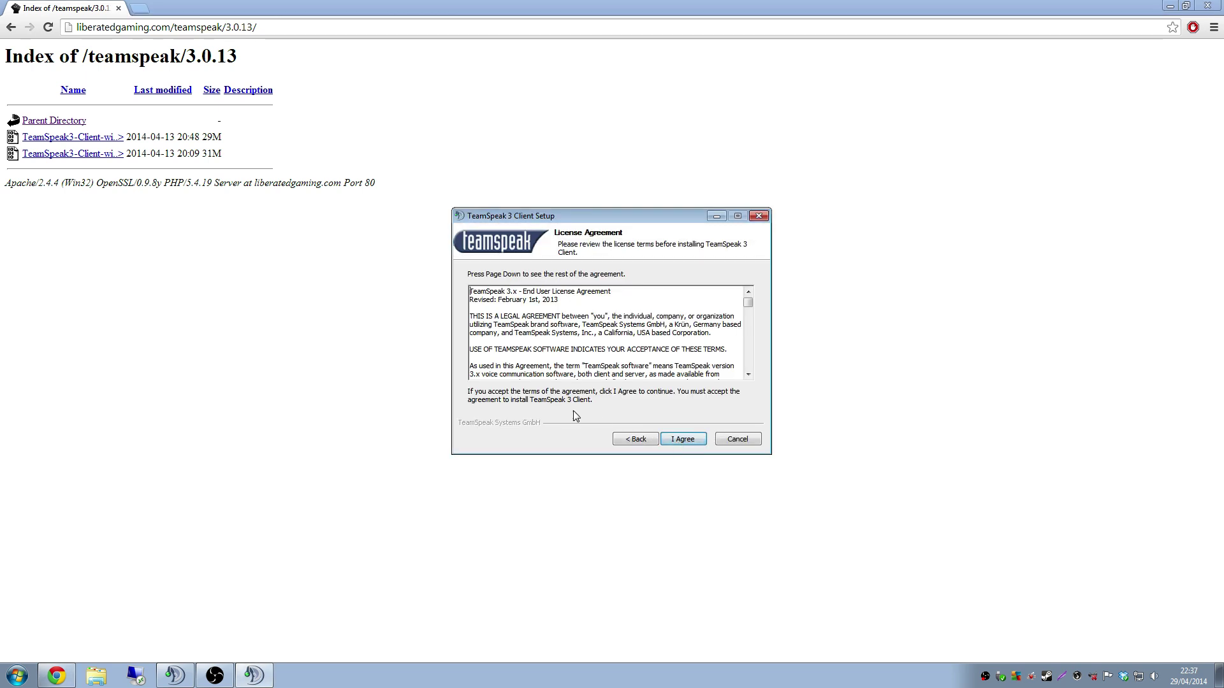
pyautogui.click(679, 440)
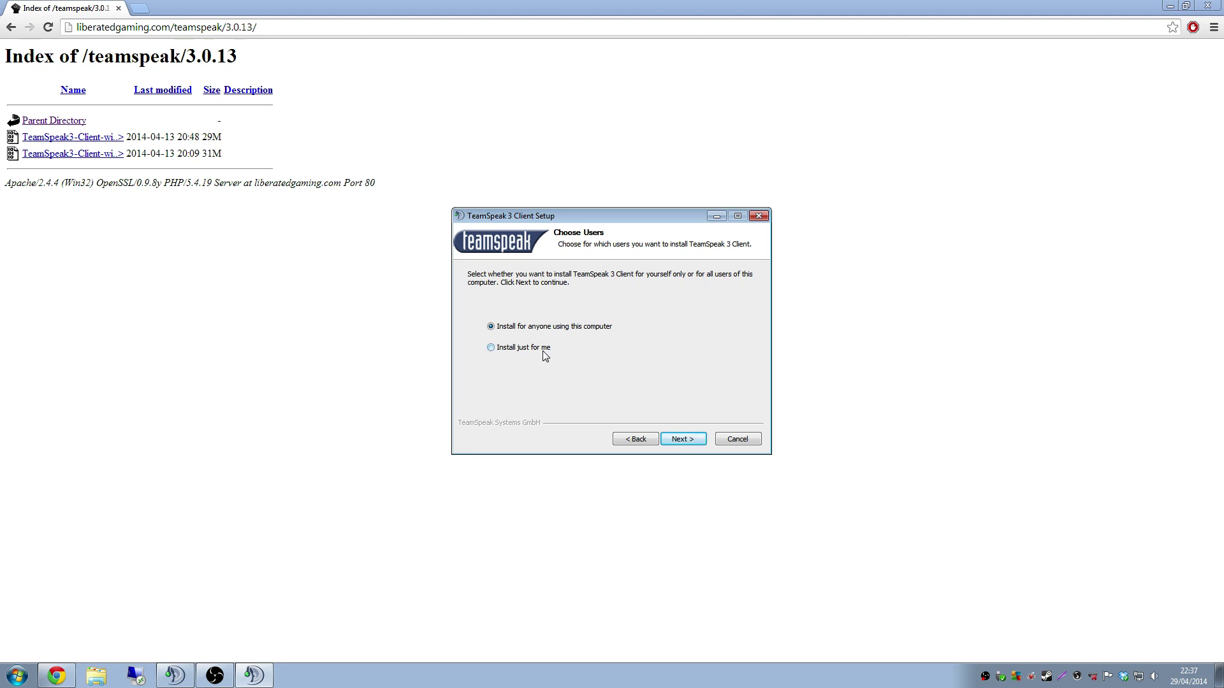
pyautogui.click(675, 439)
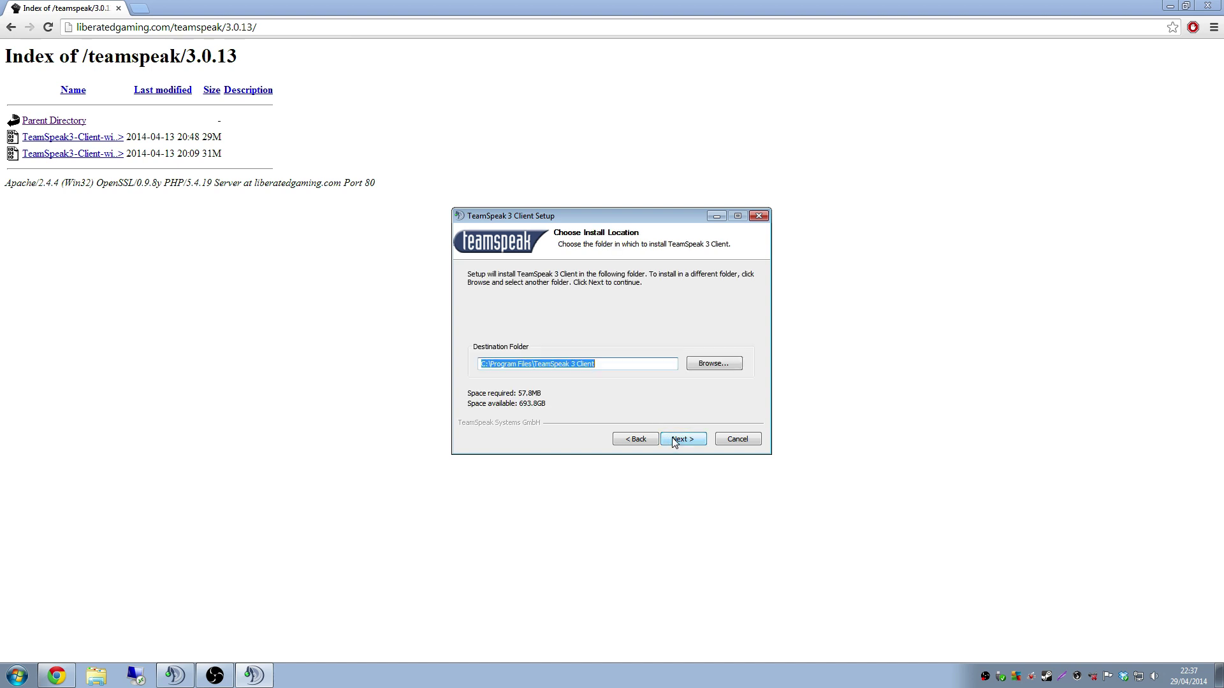
# Set the install location to a new folder on the Desktop named "TeamSpeak 3.0.13"
pyautogui.click(712, 368)
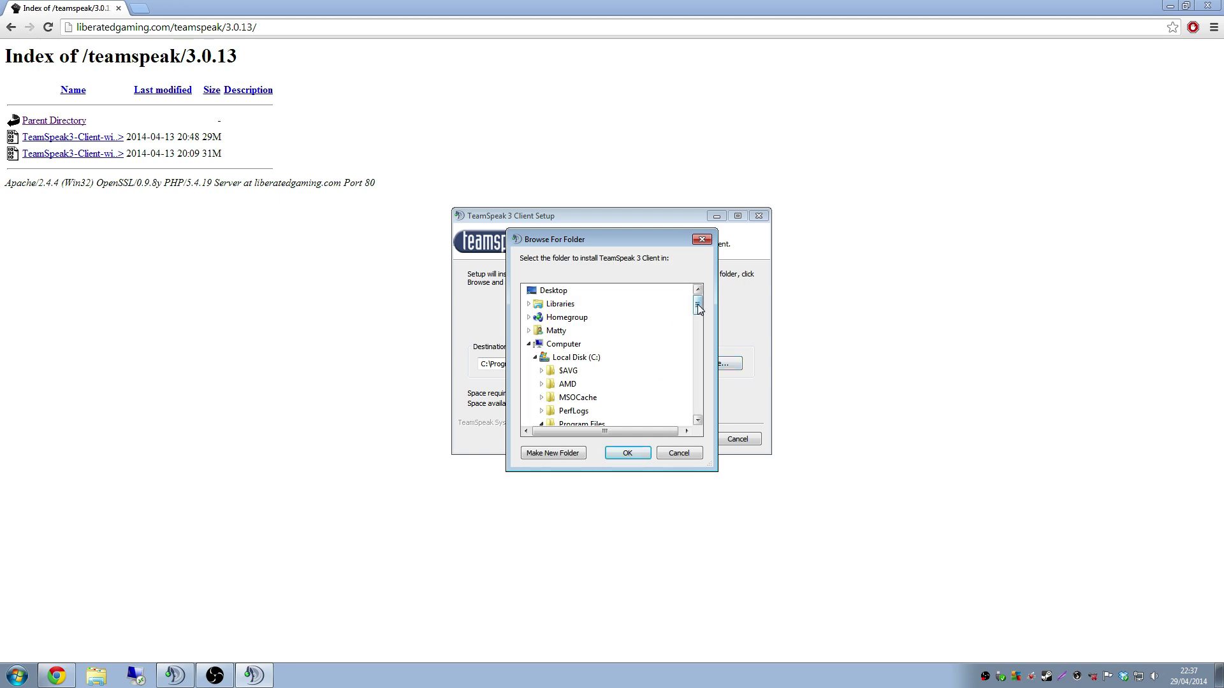
pyautogui.click(535, 358)
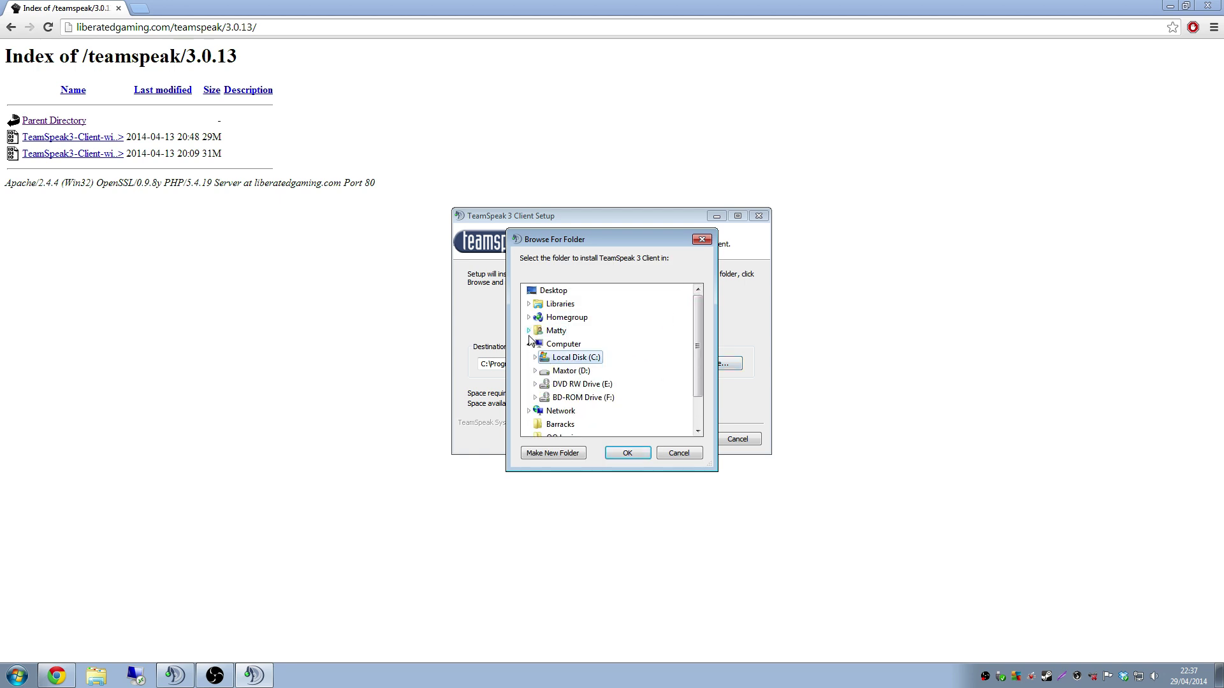
pyautogui.click(528, 343)
pyautogui.click(535, 291)
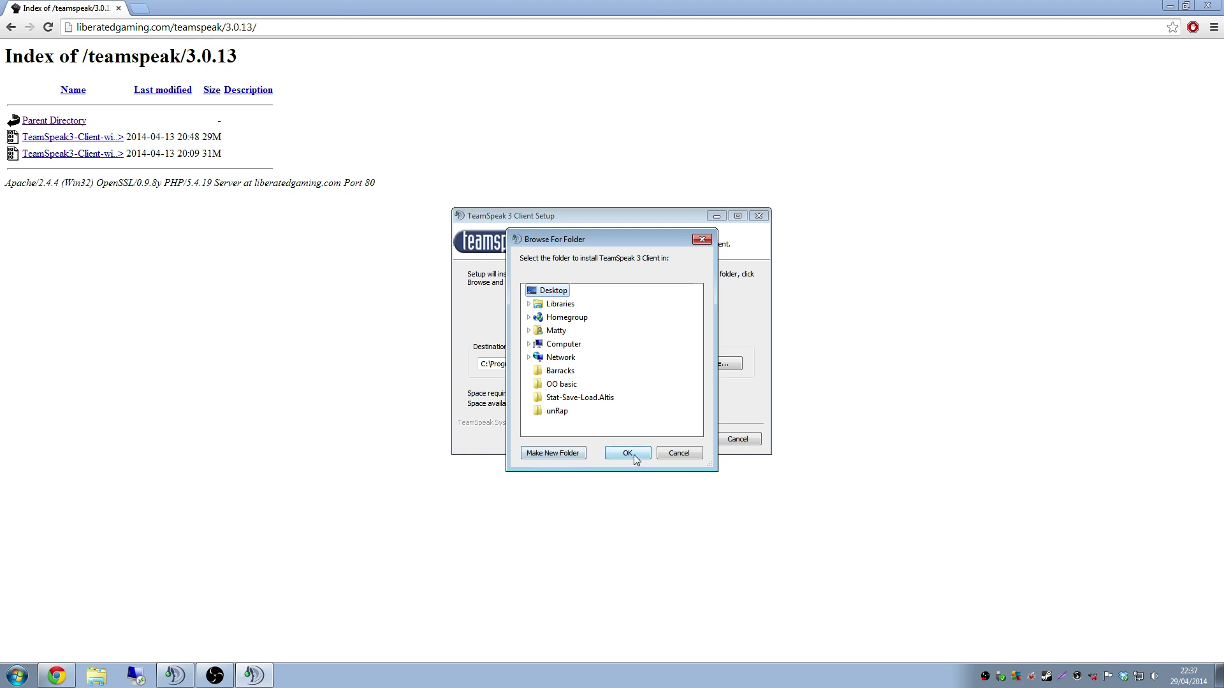
pyautogui.click(564, 453)
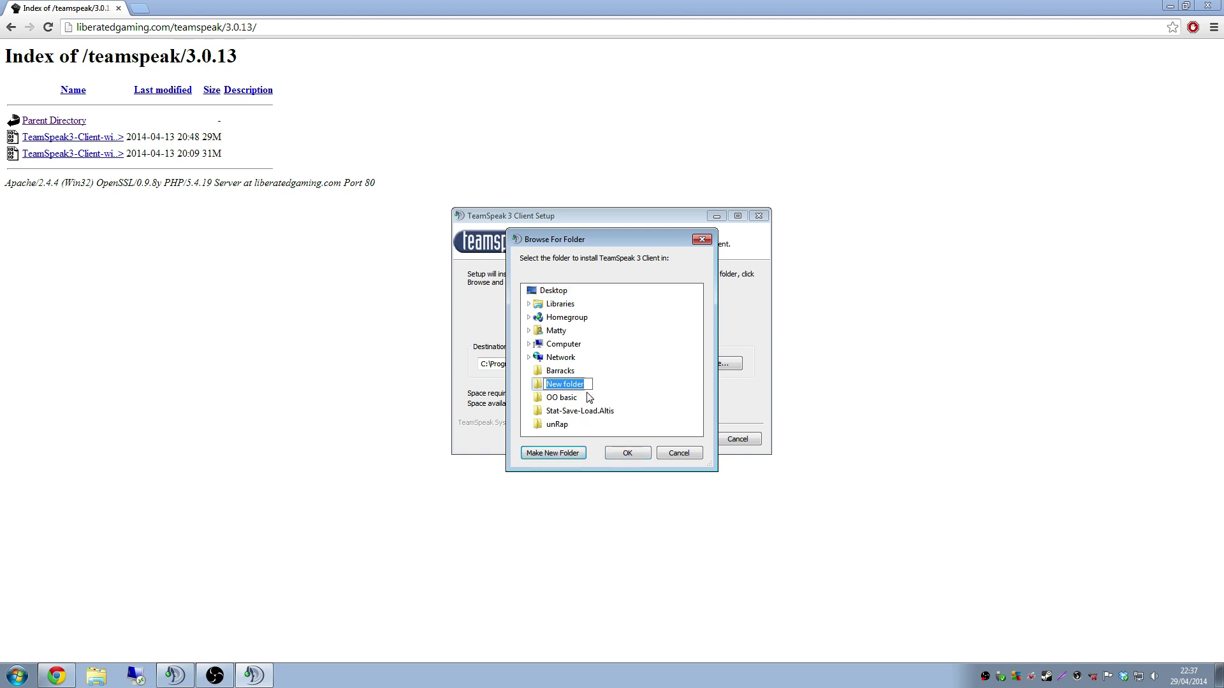
pyautogui.write('TeamSpeak 3.0.13')
pyautogui.click(624, 455)
pyautogui.click(683, 440)
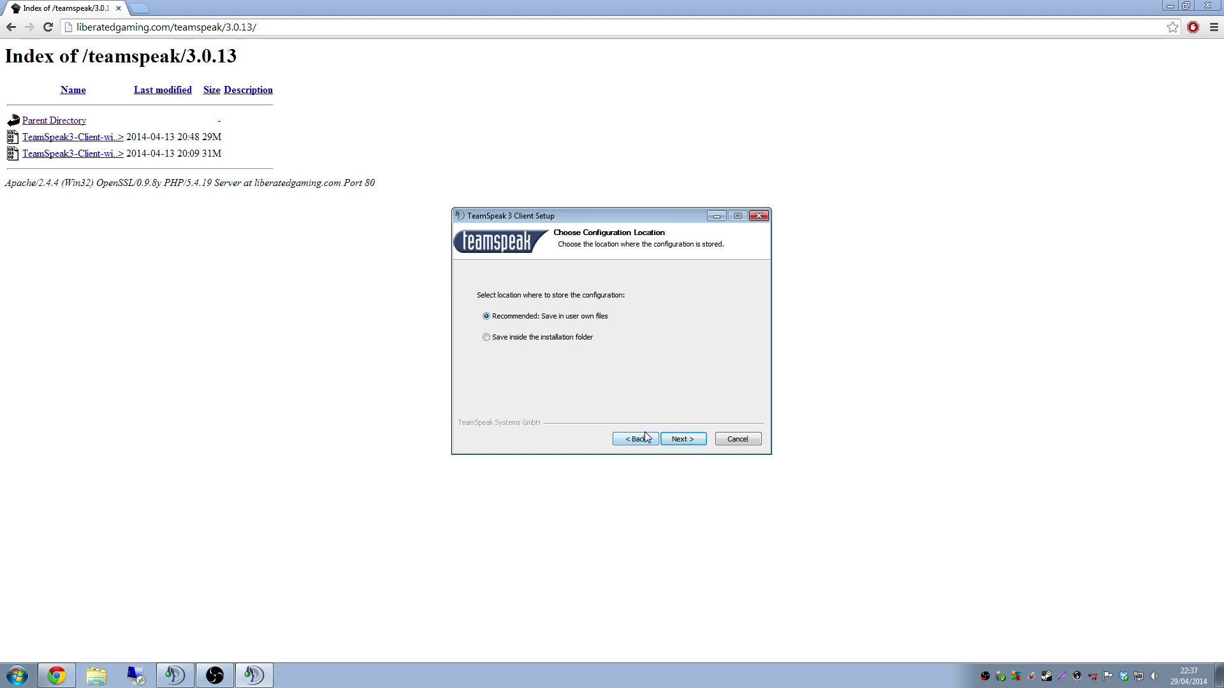
# Keep the configuration saved in the user's own files and opt out of installing Overwolf
pyautogui.click(682, 439)
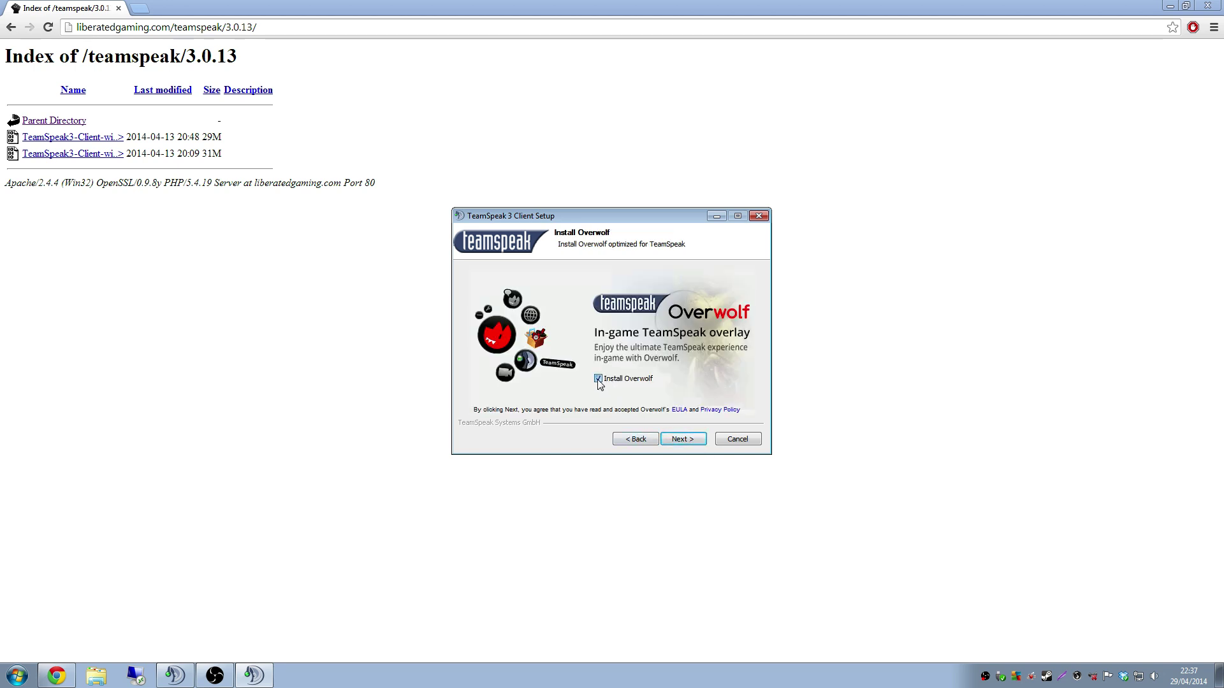
pyautogui.click(598, 378)
pyautogui.click(677, 441)
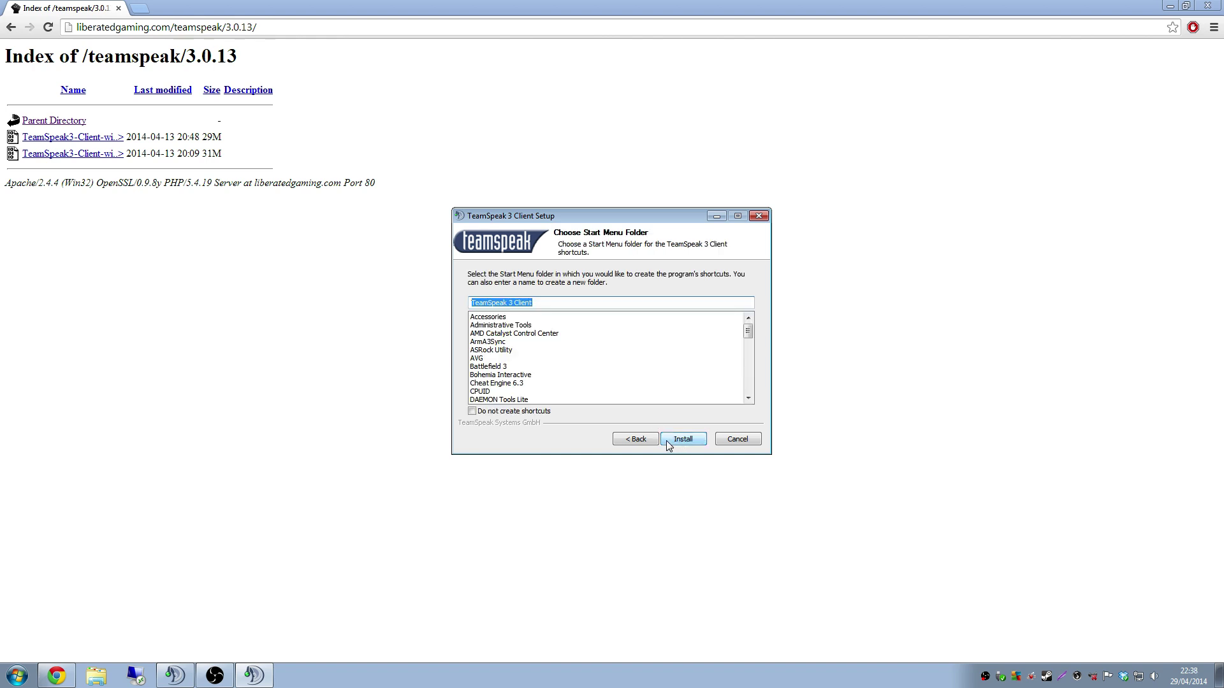
# Start the installation without creating Start Menu shortcuts and show the installation details
pyautogui.click(535, 412)
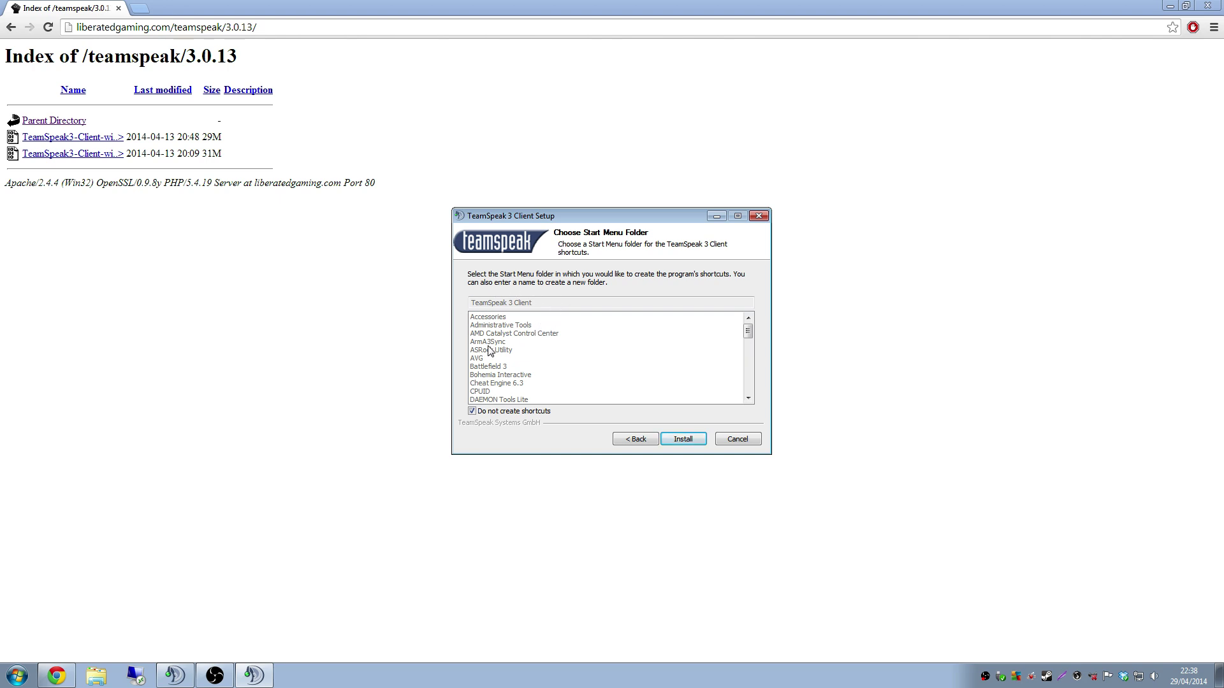
pyautogui.click(679, 439)
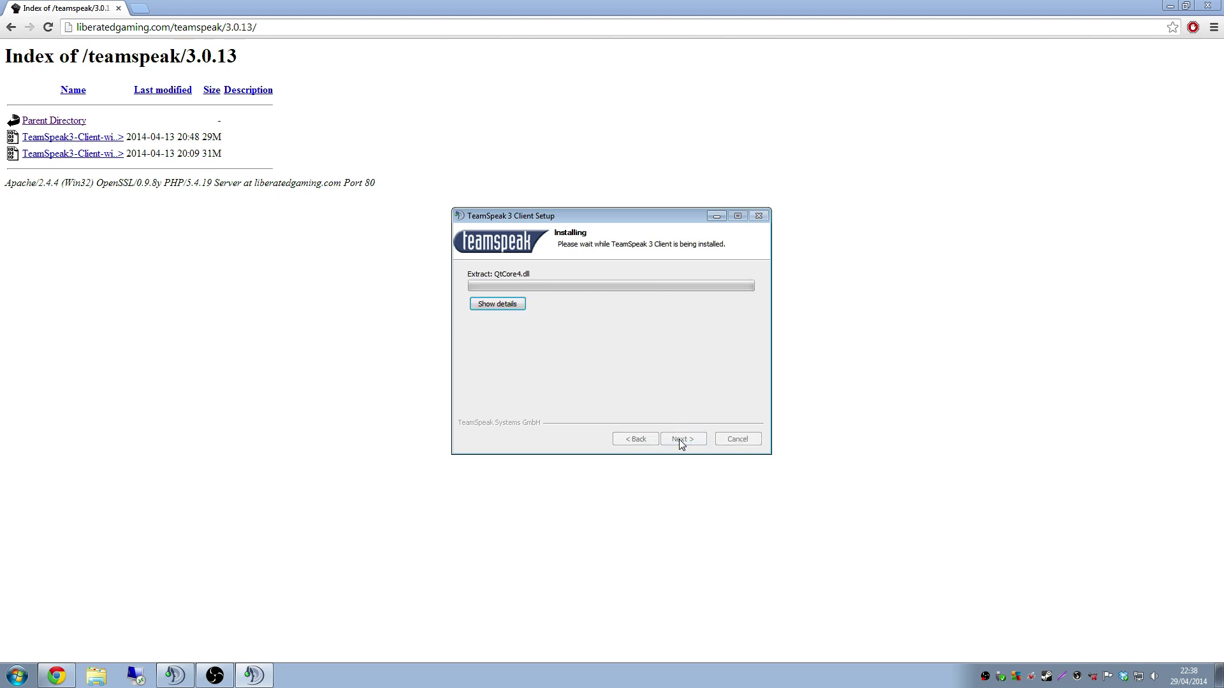
pyautogui.click(503, 305)
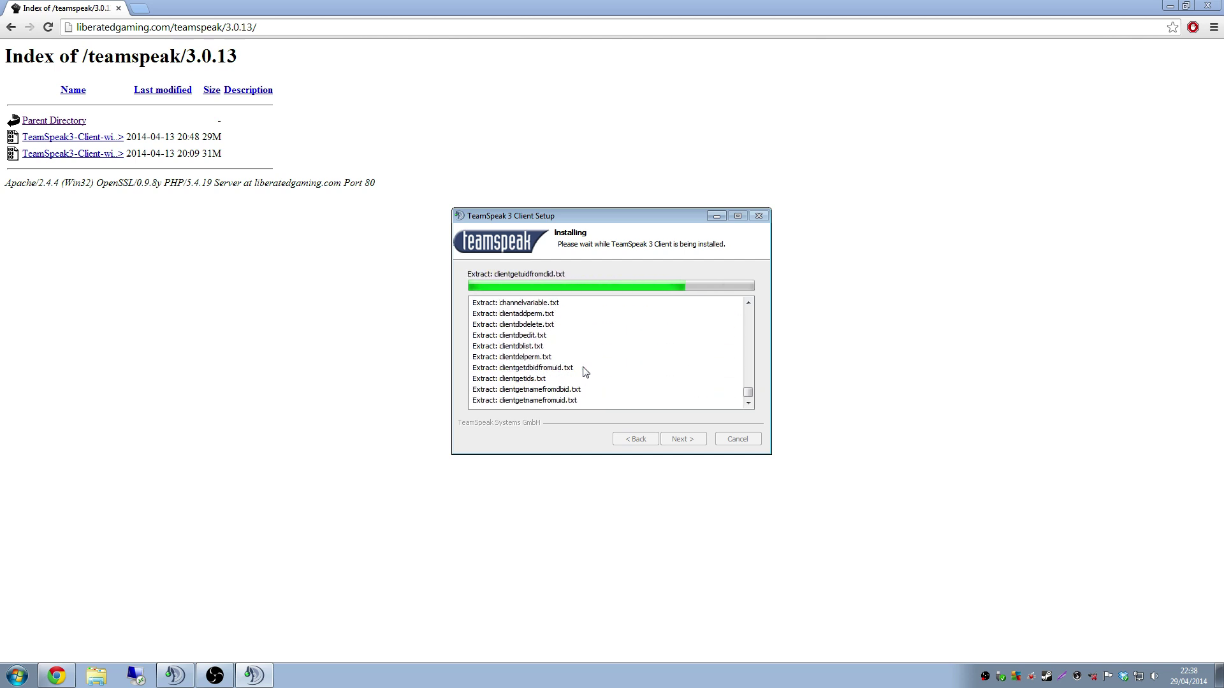
# Search the web for "ACRE arma 3" in a new tab and open Armaholic's A.C.R.E page
pyautogui.click(139, 8)
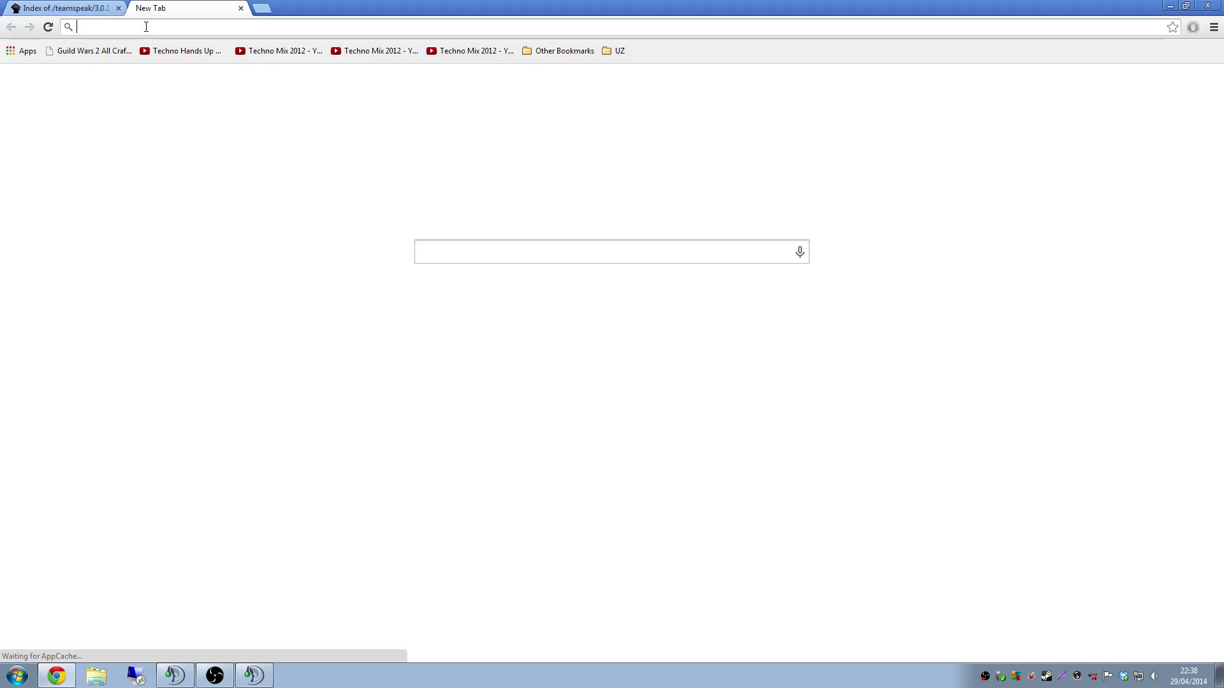
pyautogui.write('ACRE arma 3')
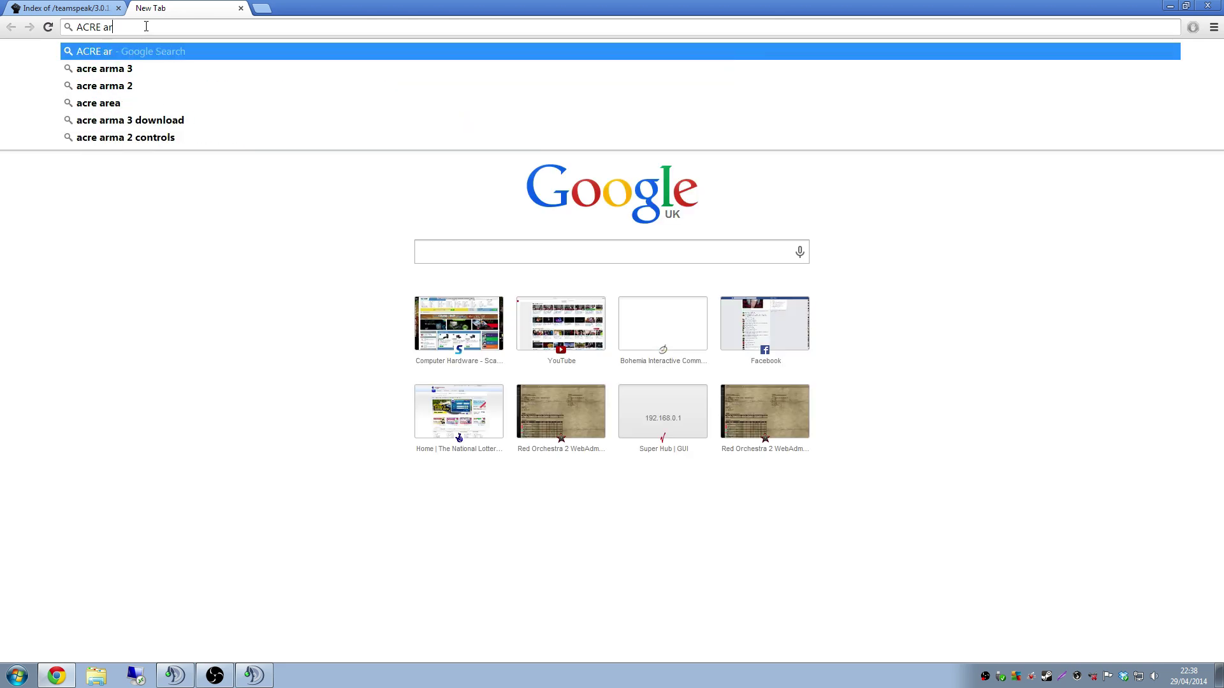
pyautogui.press('Return')
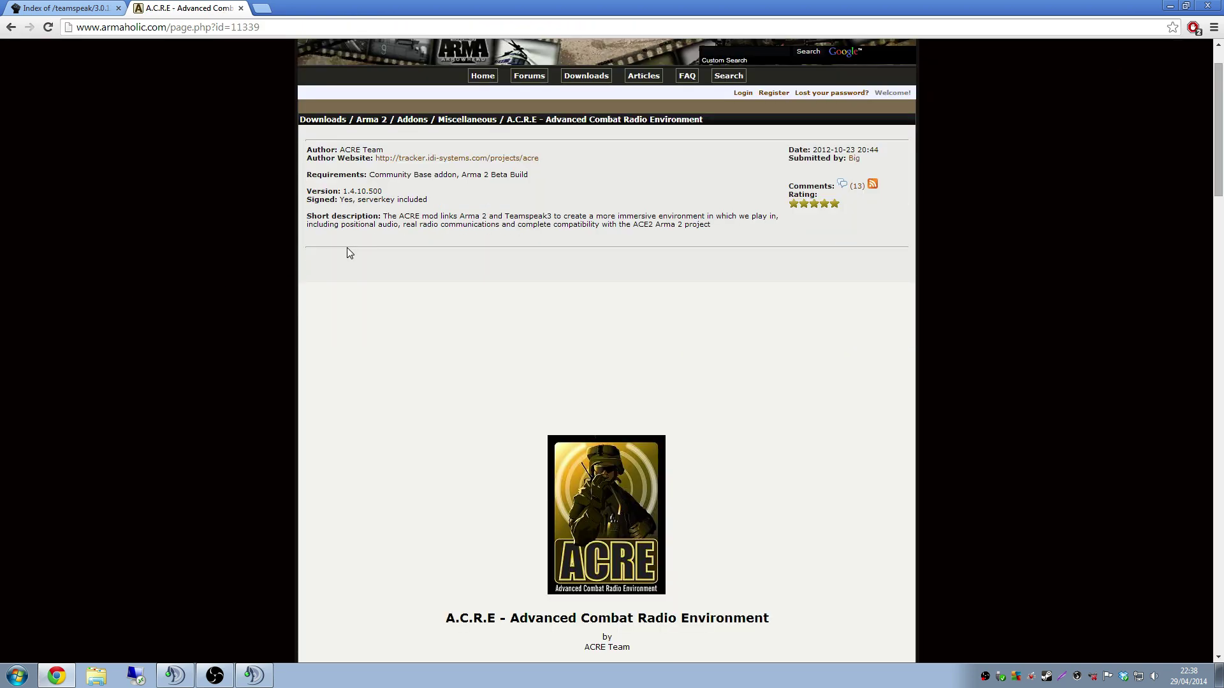
# Download A.C.R.E from FTP #2 and open ACRE_V1.4.10.500.zip in WinRAR, dismissing the expiry notification
pyautogui.scroll(-15, 348, 249)
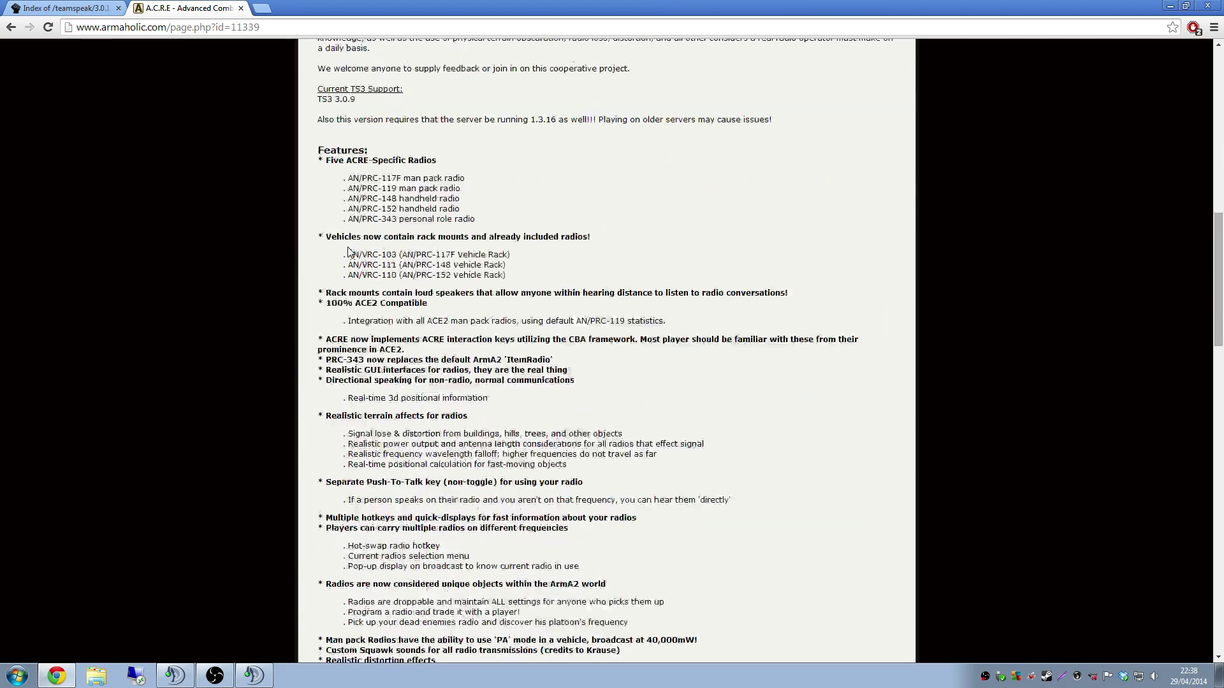
pyautogui.scroll(-20, 343, 245)
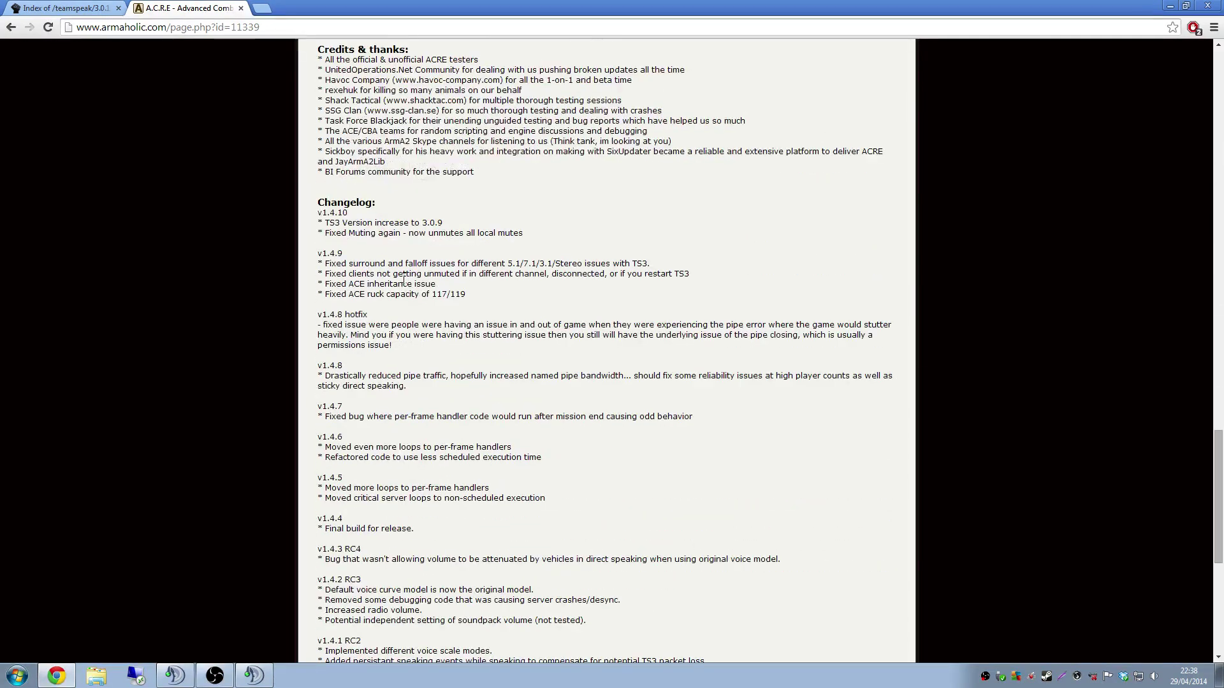
pyautogui.scroll(-1, 412, 264)
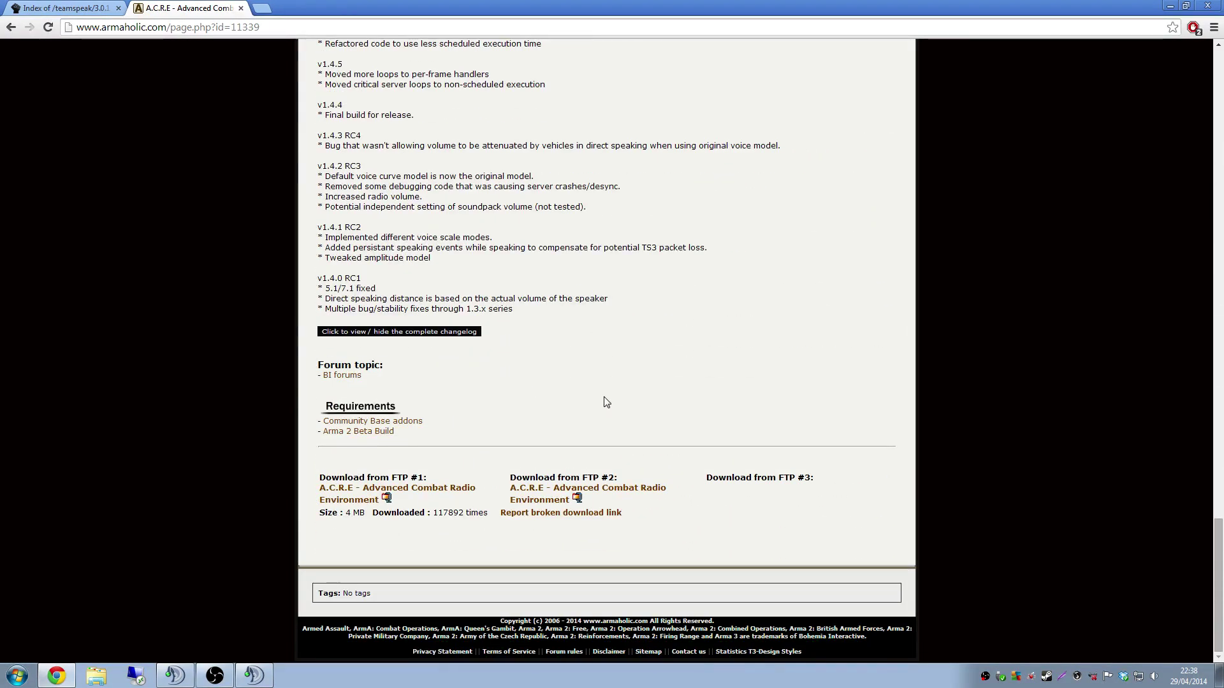
pyautogui.click(551, 491)
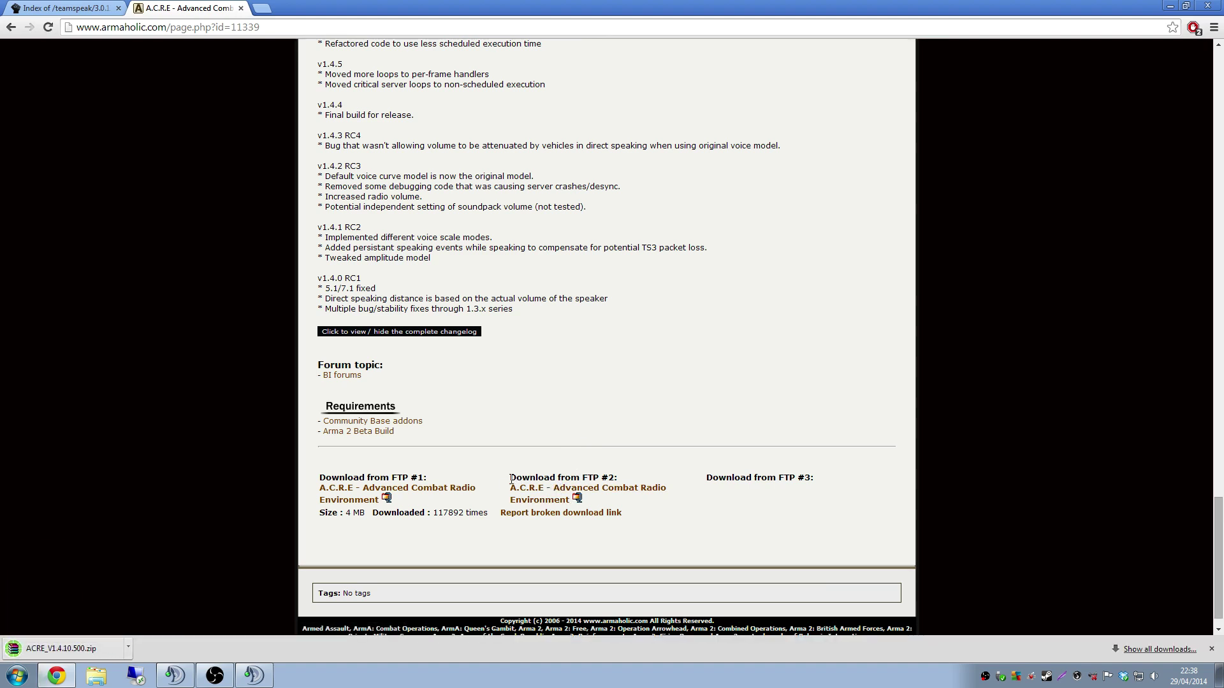
pyautogui.click(102, 649)
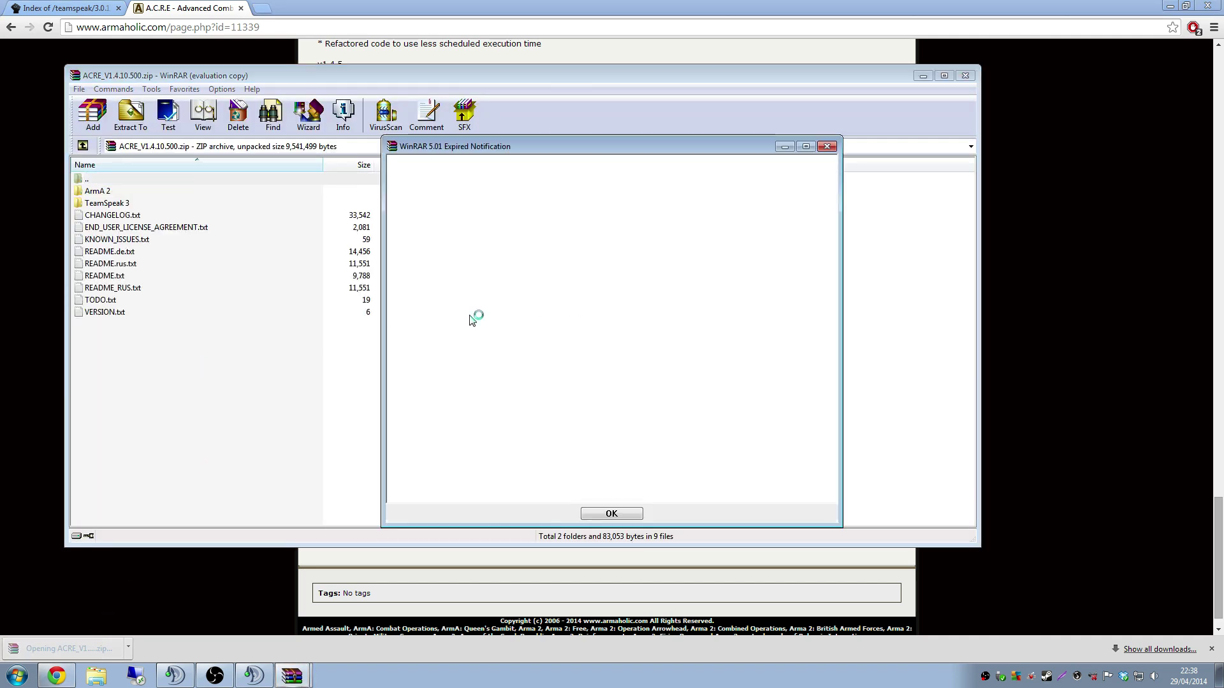
pyautogui.click(827, 147)
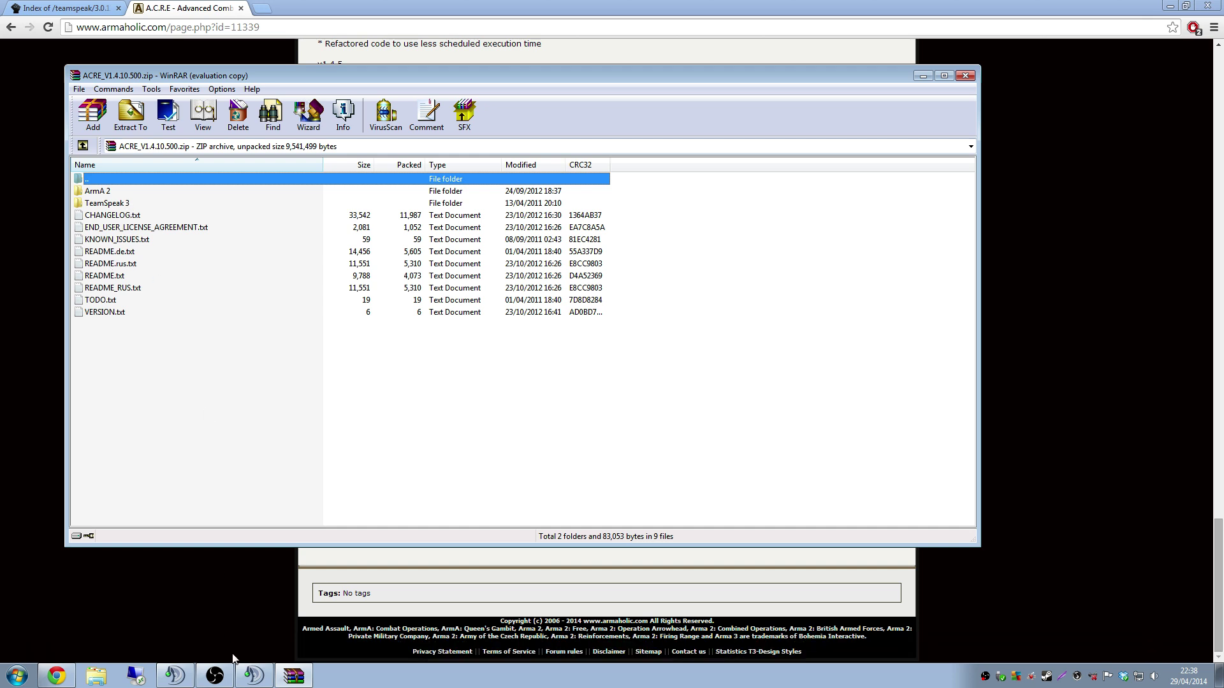
# Finish the TeamSpeak 3 Client setup without running the client
pyautogui.click(249, 677)
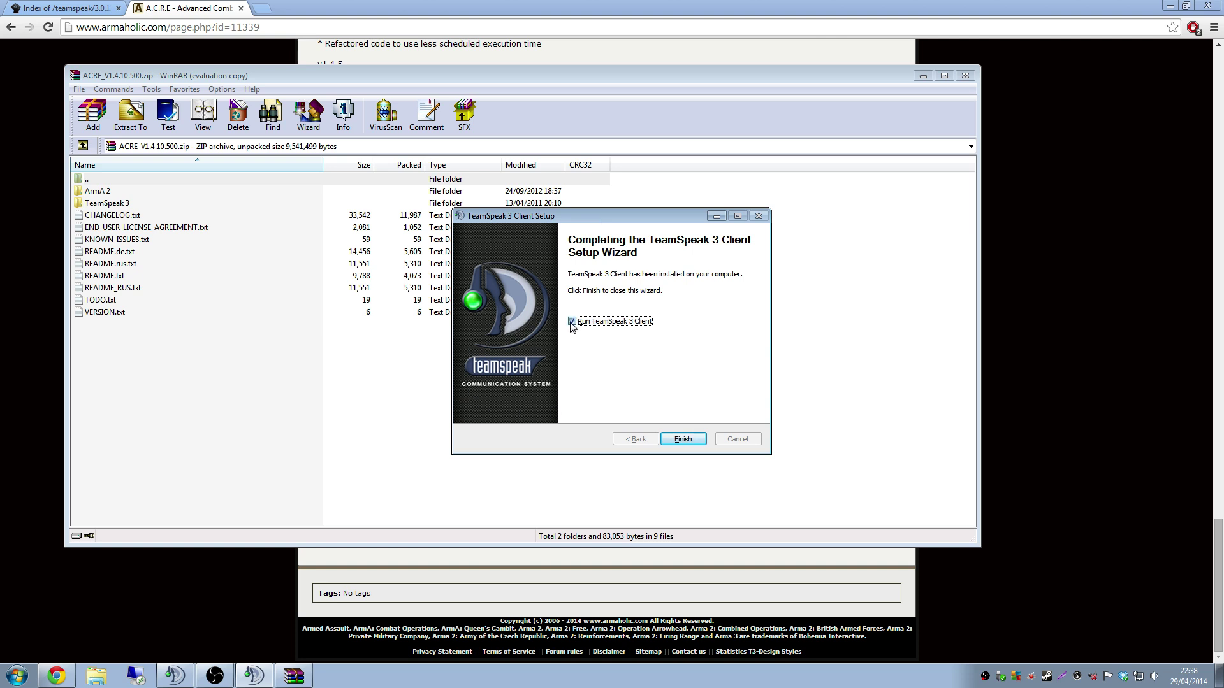
pyautogui.click(683, 439)
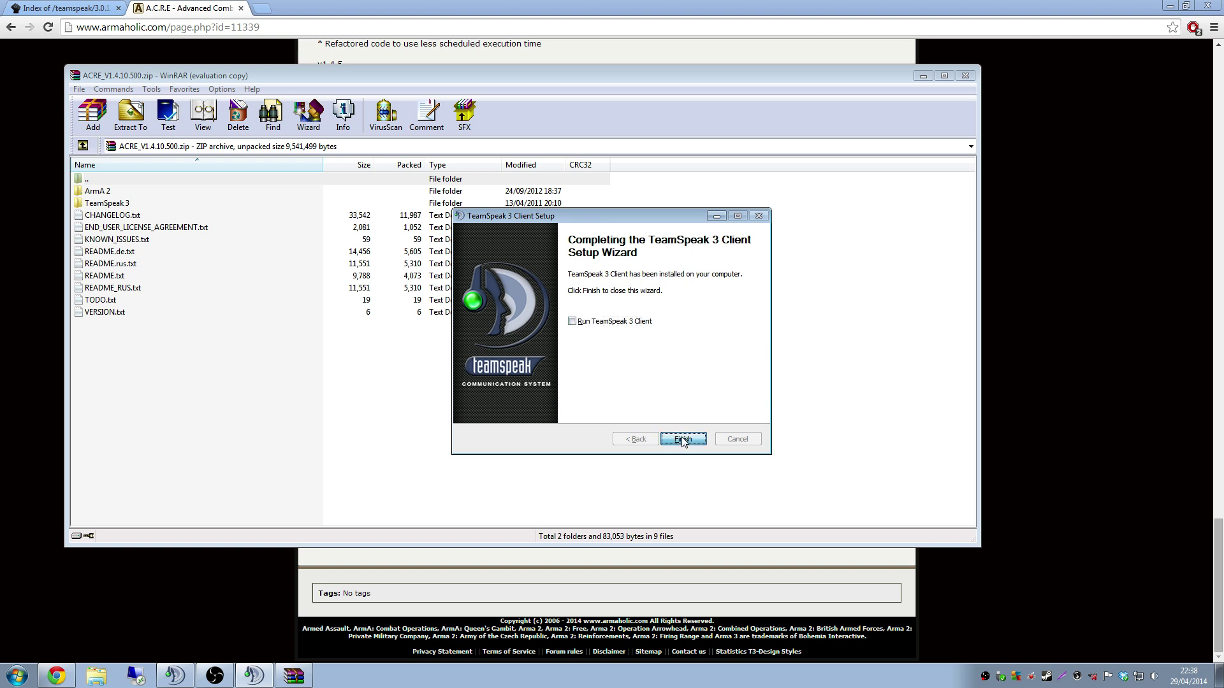
# Extract acre_win32.dll and acre_win64.dll from the archive's TeamSpeak 3\plugins folder into the plugins folder of TeamSpeak 3.0.13, and close the archive
pyautogui.doubleClick(104, 203)
pyautogui.doubleClick(107, 194)
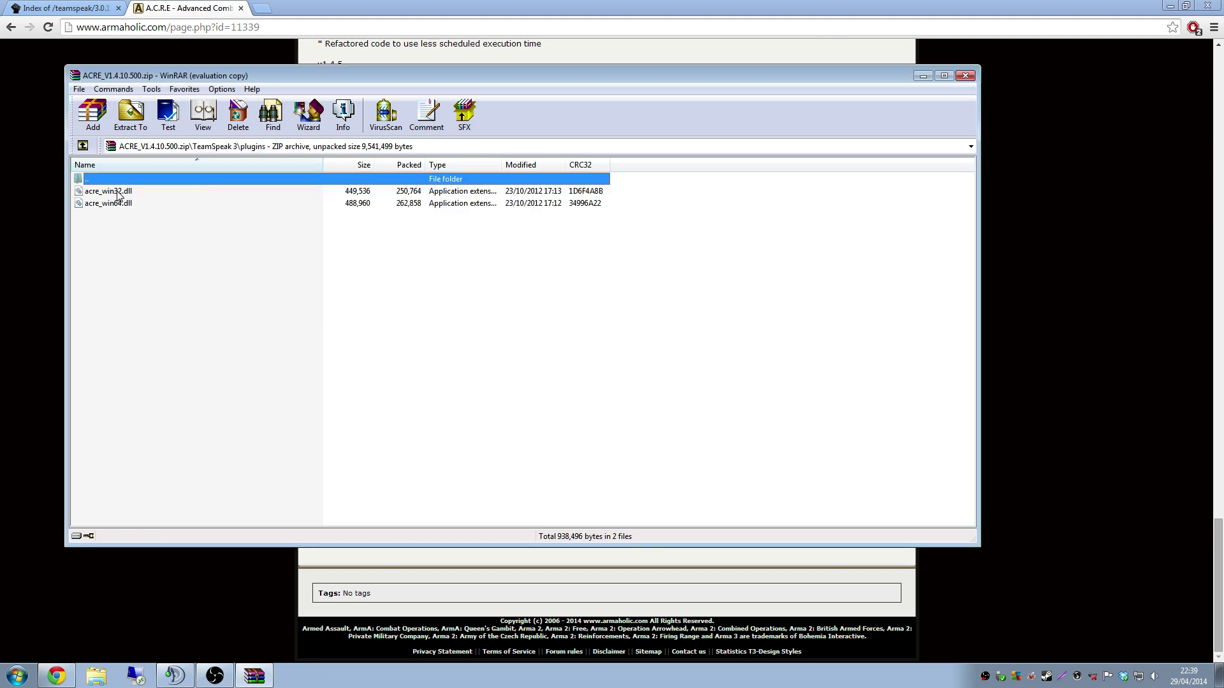
pyautogui.click(124, 191)
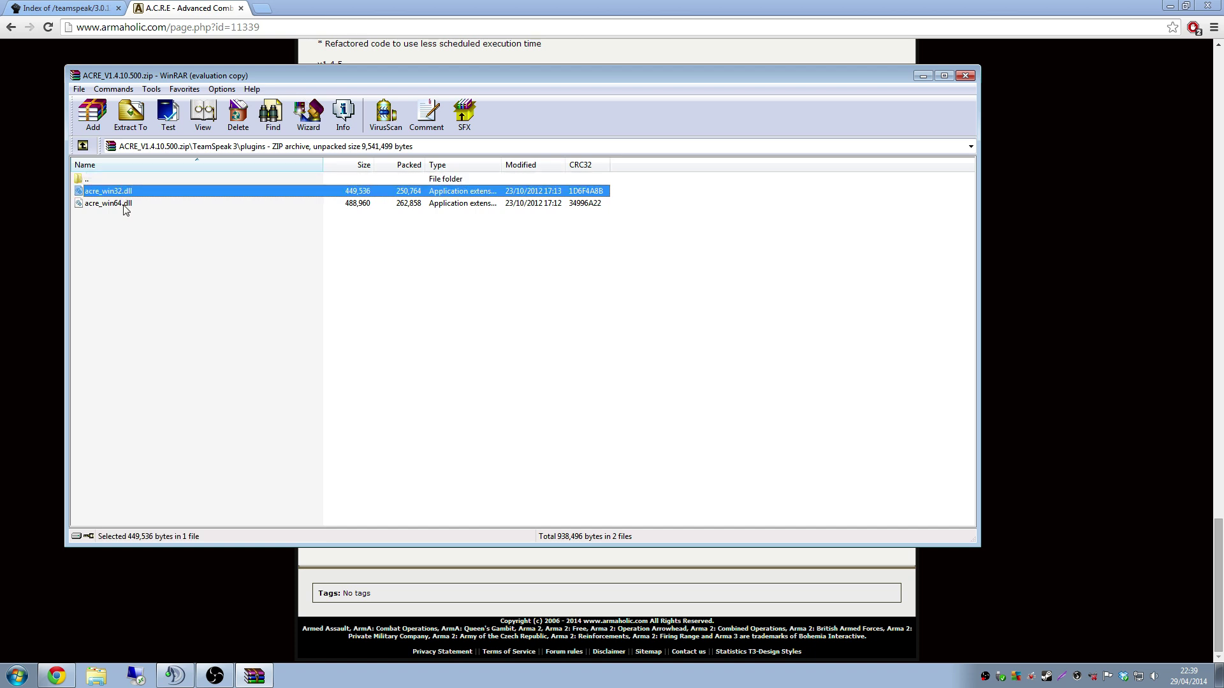
pyautogui.keyDown('shift'); pyautogui.click(126, 207); pyautogui.keyUp('shift')
pyautogui.click(131, 115)
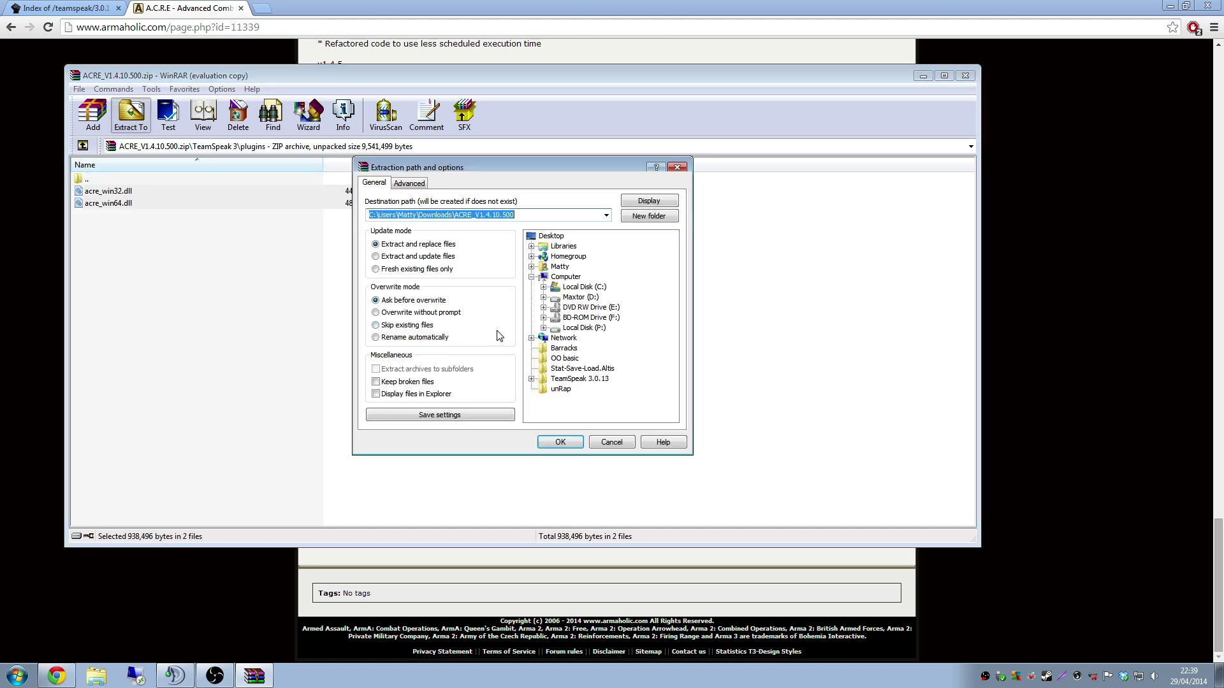
pyautogui.click(531, 379)
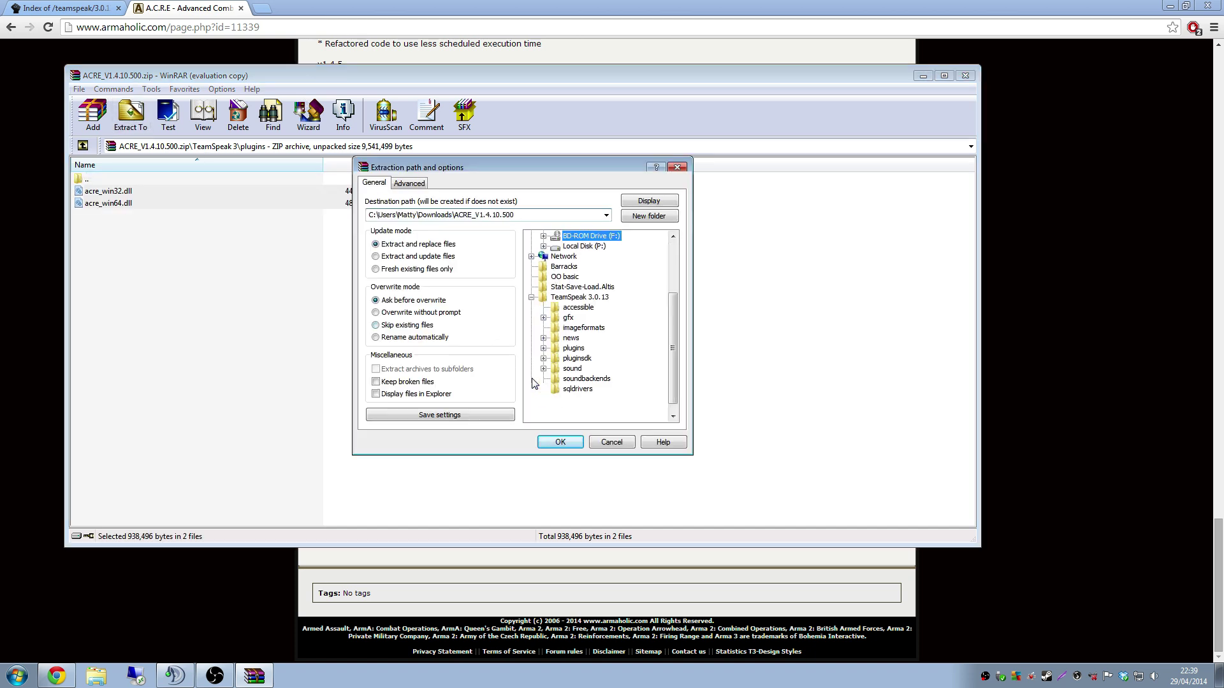
pyautogui.click(573, 350)
pyautogui.click(560, 442)
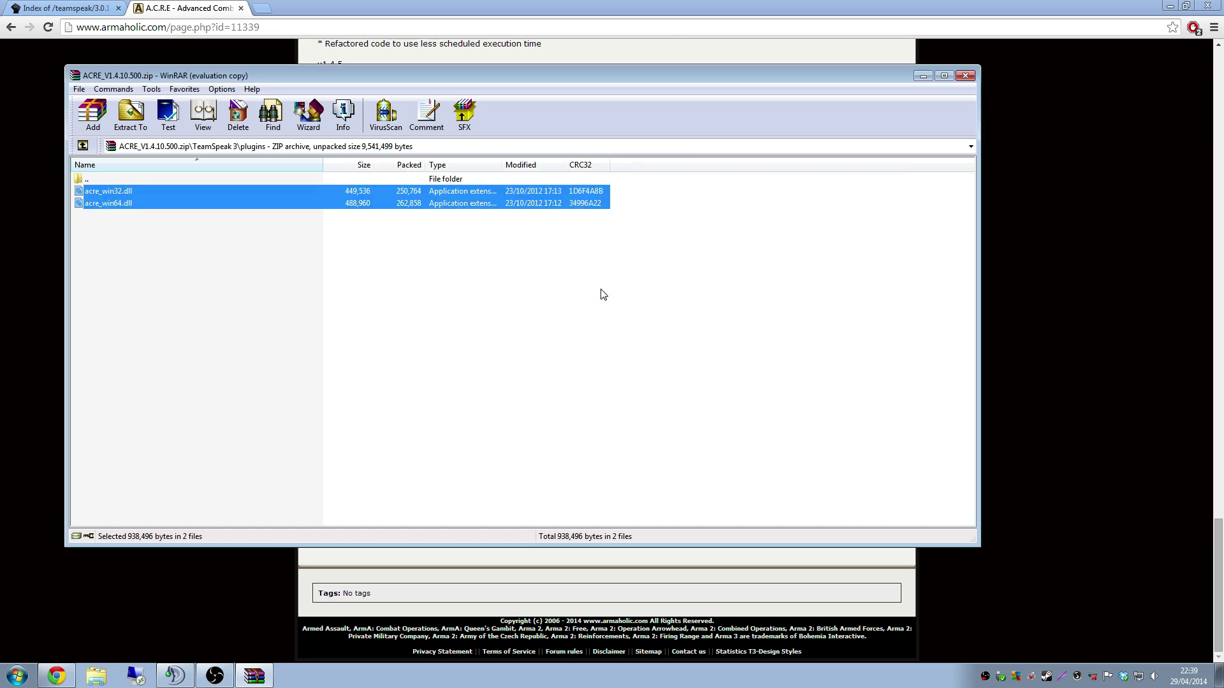
pyautogui.click(965, 75)
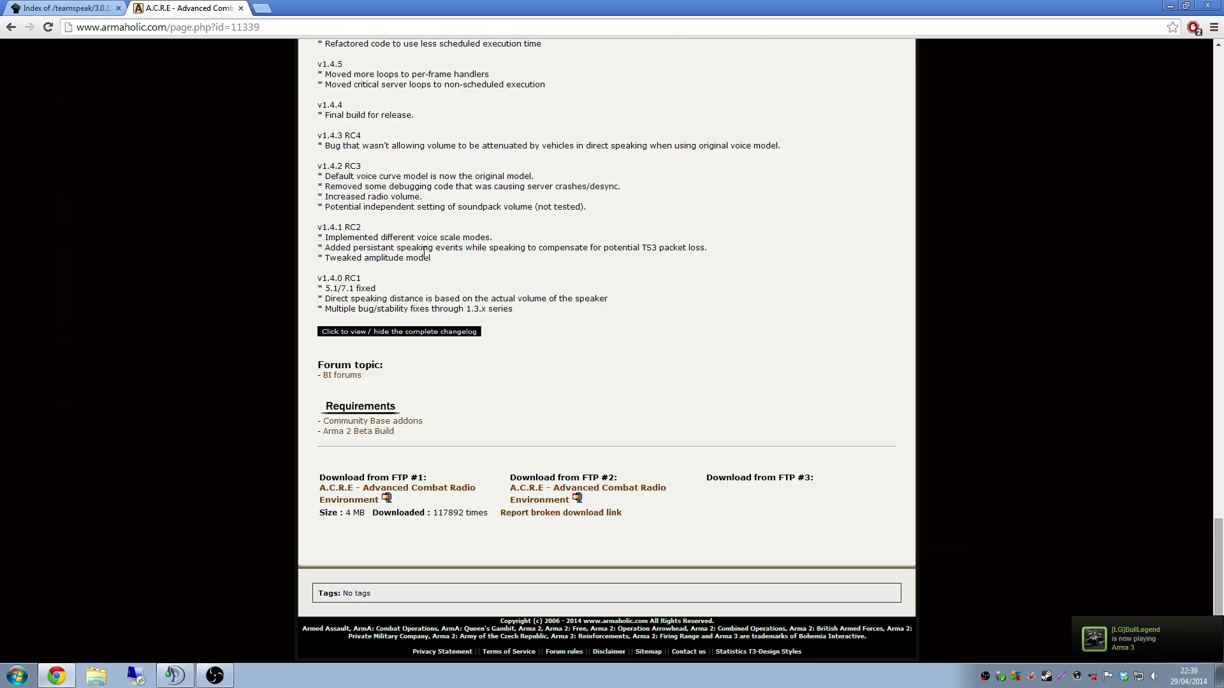
# Close both browser tabs and open the TeamSpeak 3.0.13 folder from the Desktop
pyautogui.hotkey('ctrl', 'w')
pyautogui.hotkey('ctrl', 'w')
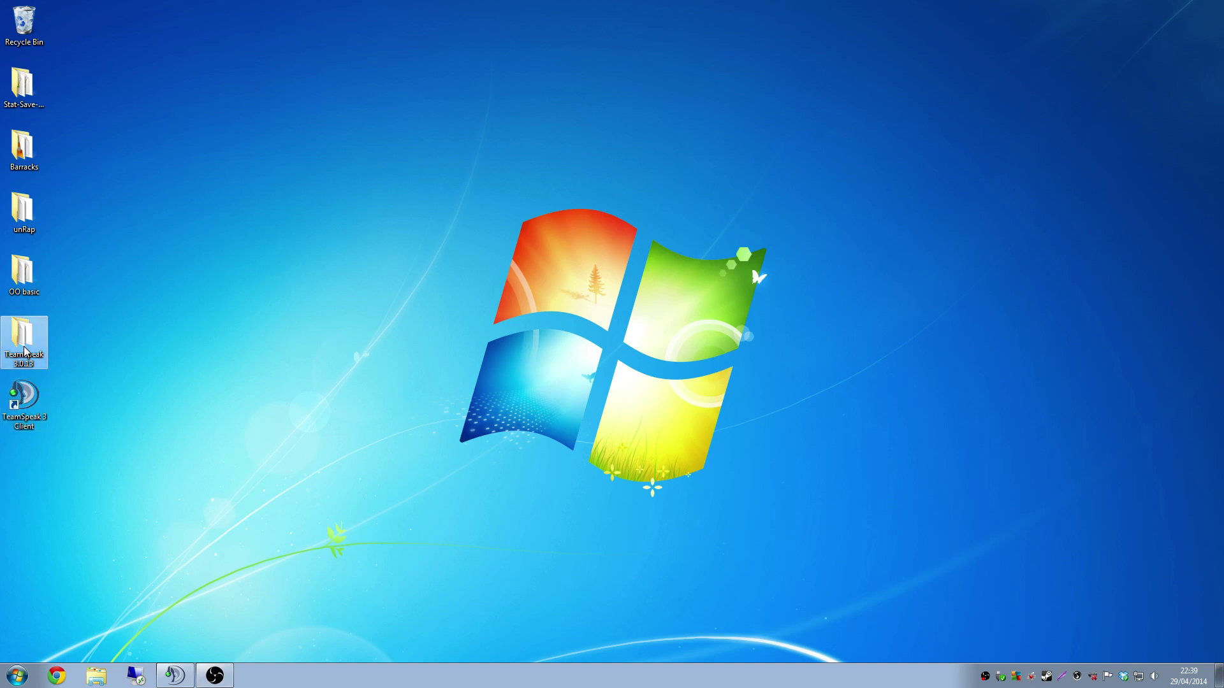
pyautogui.click(95, 676)
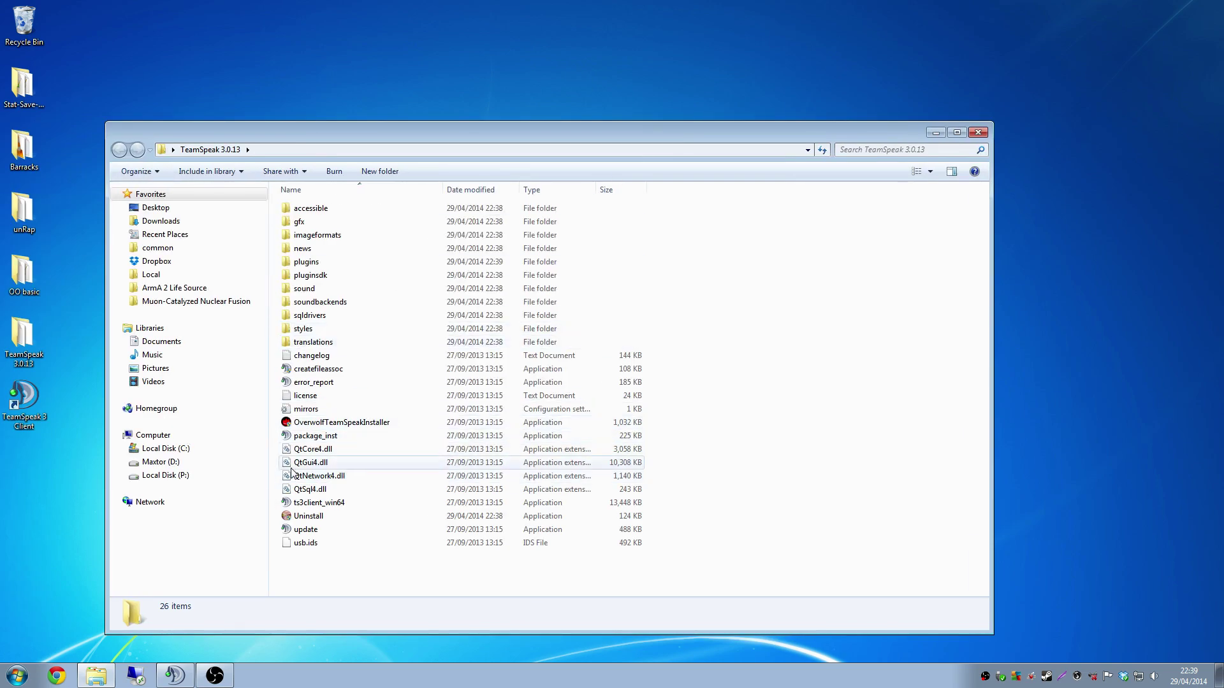
# Launch ts3client_win64 from the TeamSpeak 3.0.13 folder, move its window clear of the folder's file list and enlarge the channel tree area
pyautogui.click(330, 505)
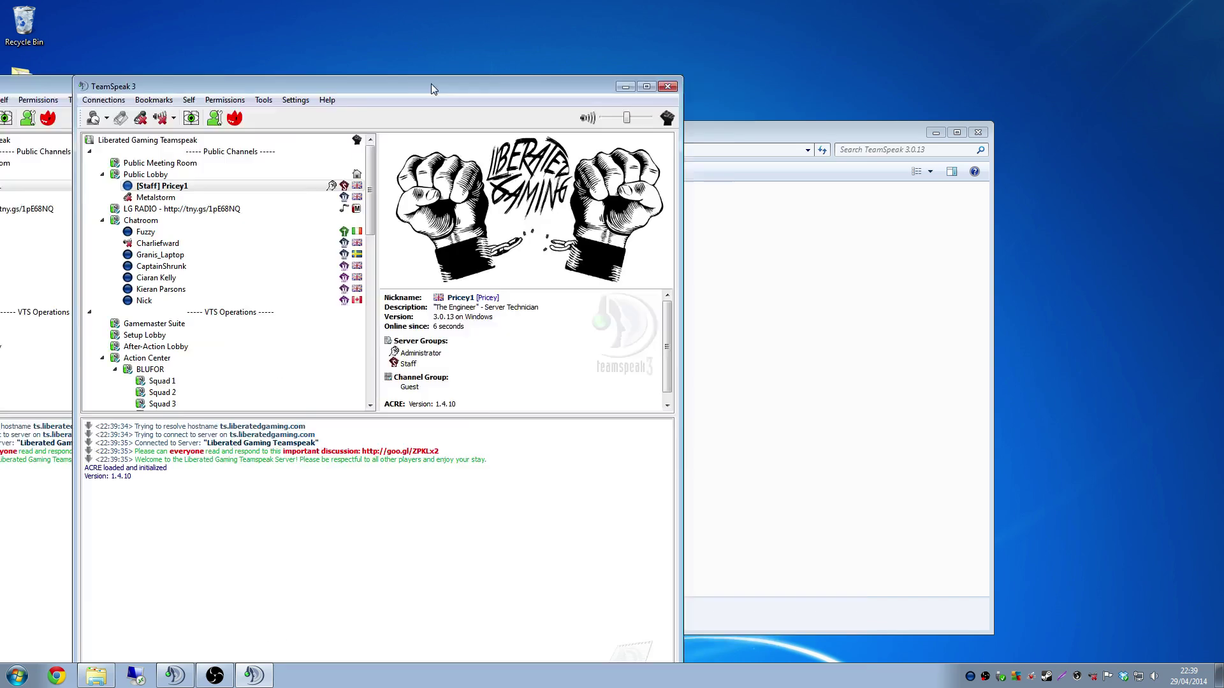
pyautogui.moveTo(431, 83); pyautogui.dragTo(712, 16)
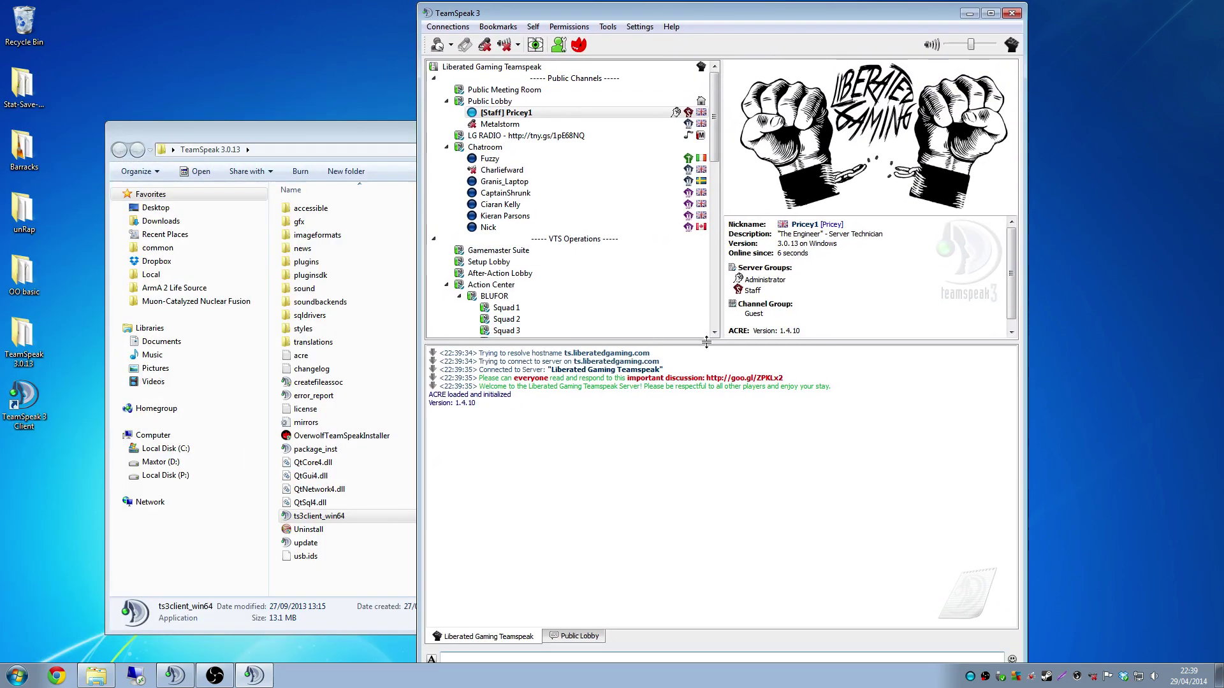
pyautogui.moveTo(701, 343); pyautogui.dragTo(686, 513)
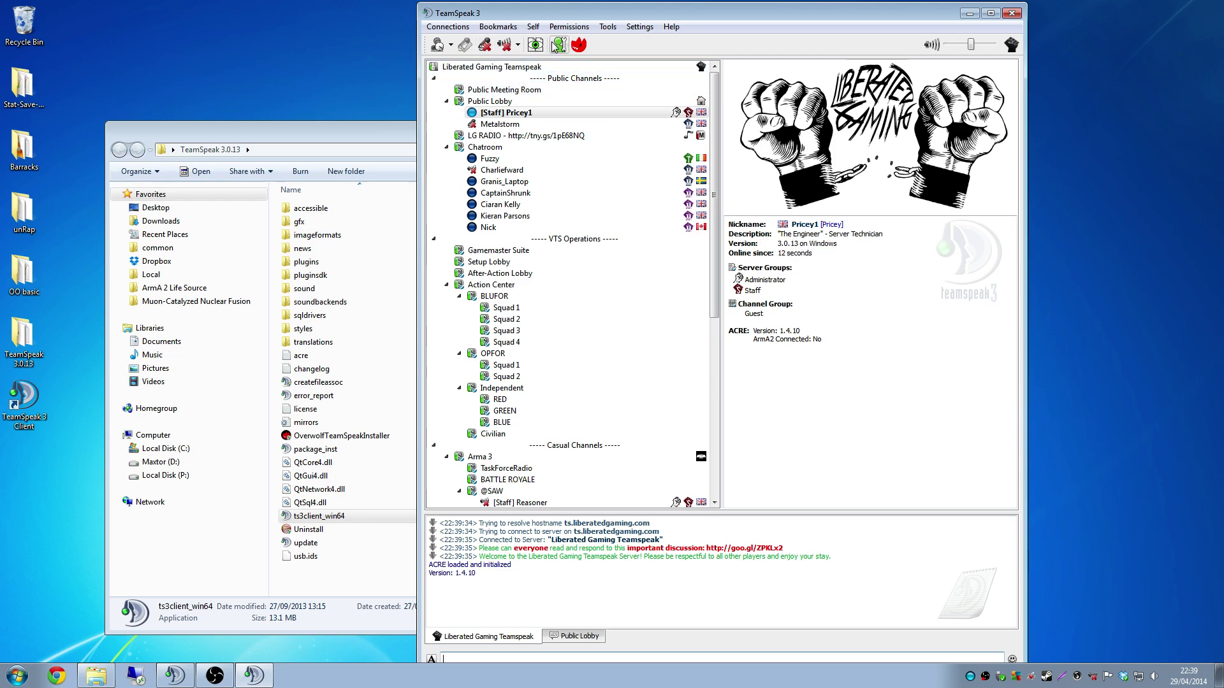
# Check the ACRE Plugin entry in the TeamSpeak plugin list and close the list
pyautogui.click(639, 27)
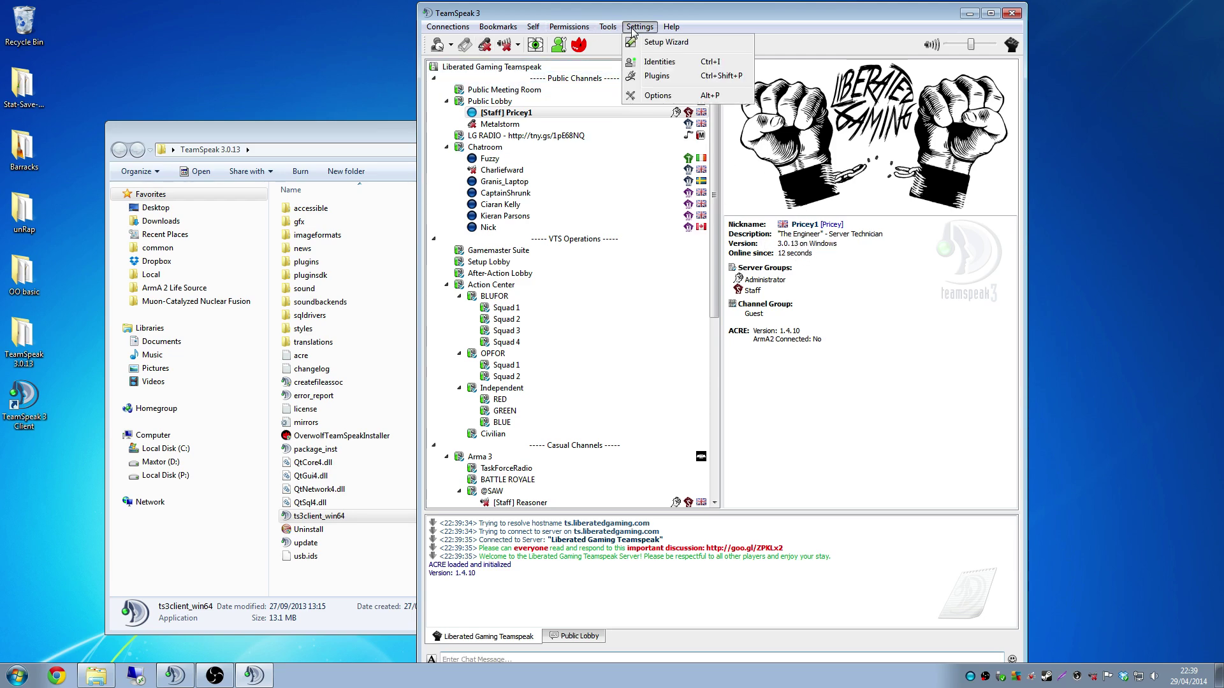
pyautogui.click(655, 76)
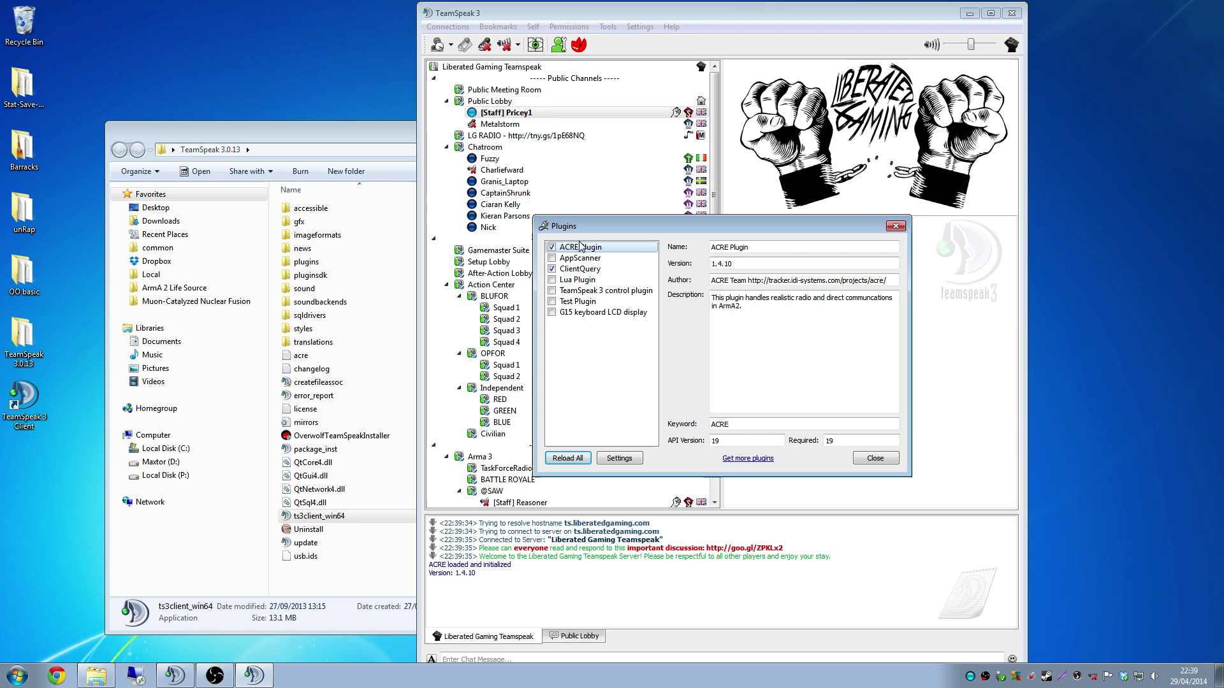
pyautogui.click(873, 459)
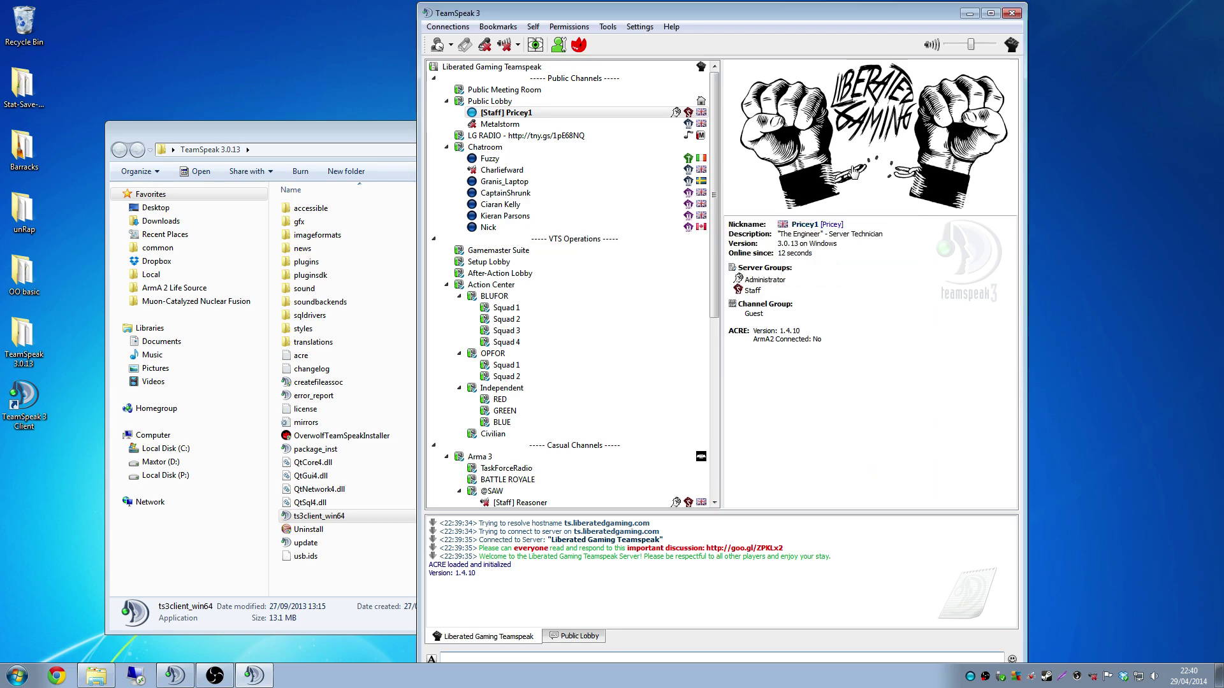